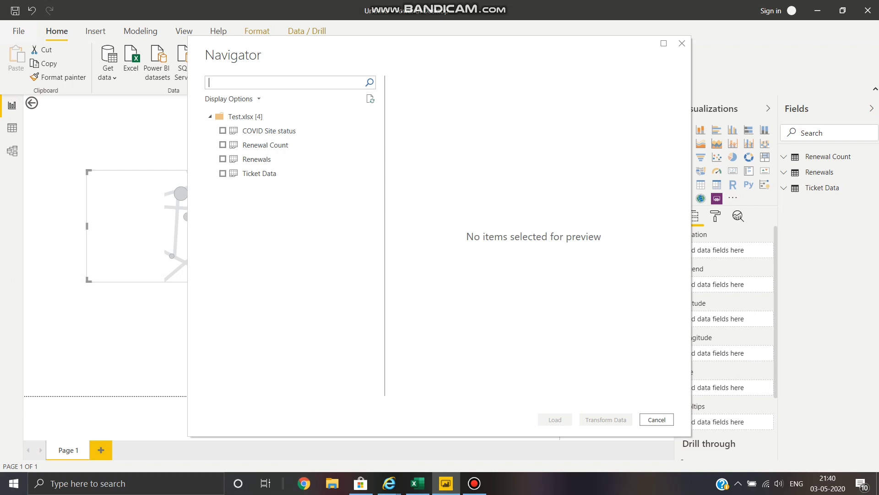
Step: Load the COVID Site status sheet from Test.xlsx into the report and expand its table to list the columns
click(222, 131)
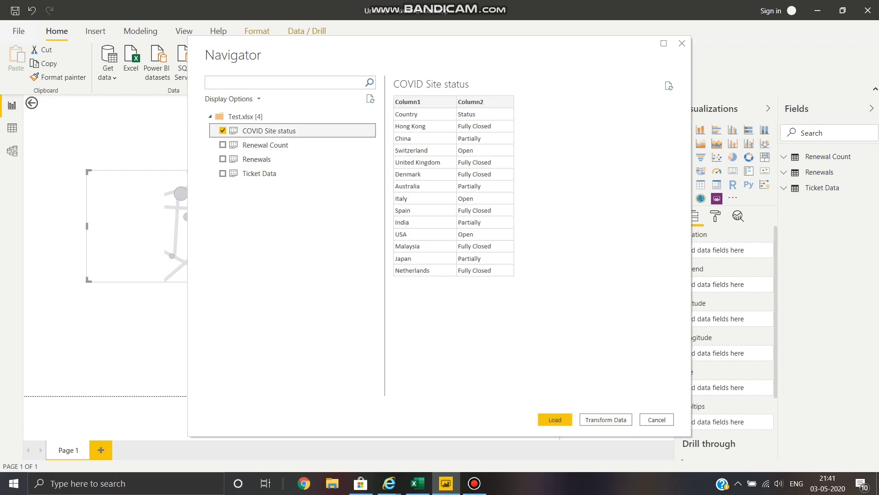
click(555, 419)
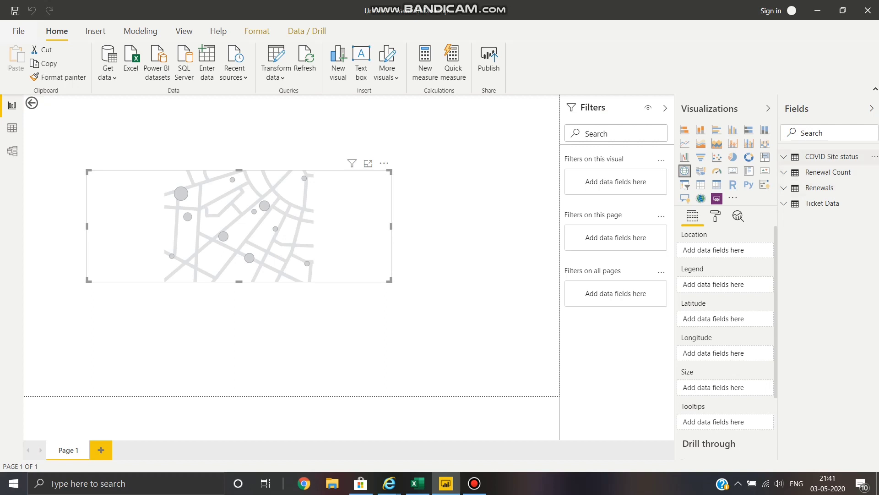
click(821, 158)
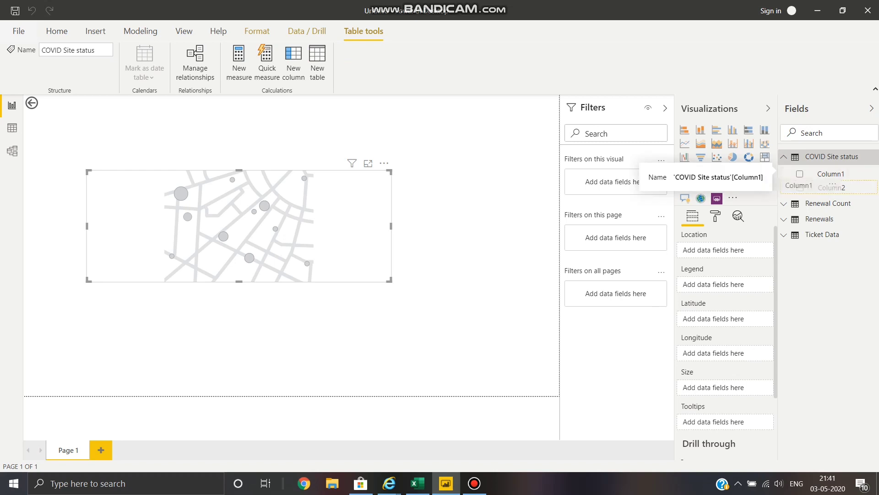
drag(830, 173, 723, 249)
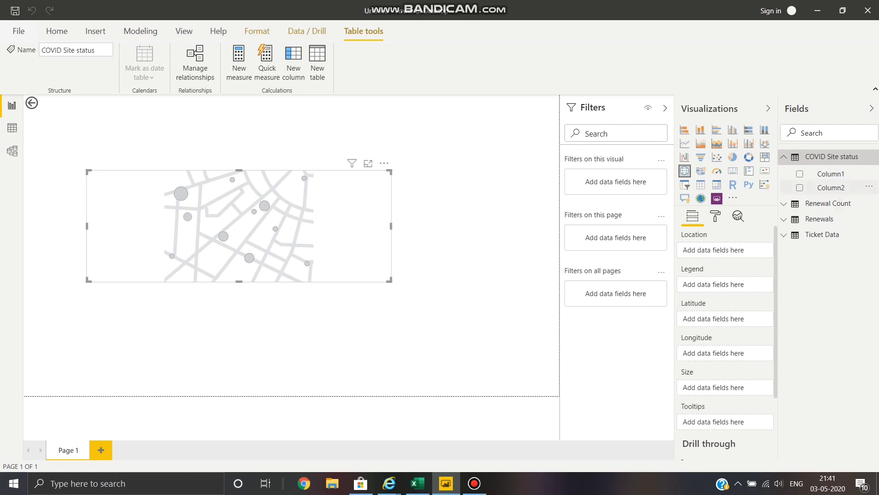
click(800, 174)
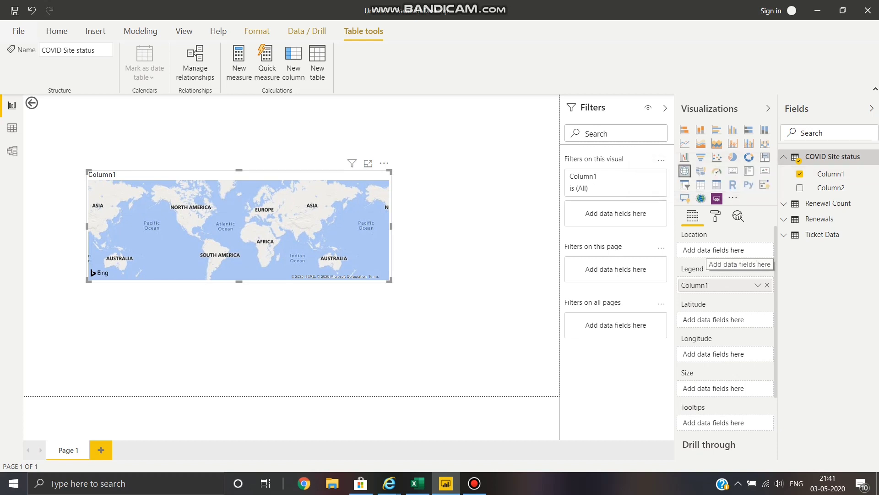
click(728, 251)
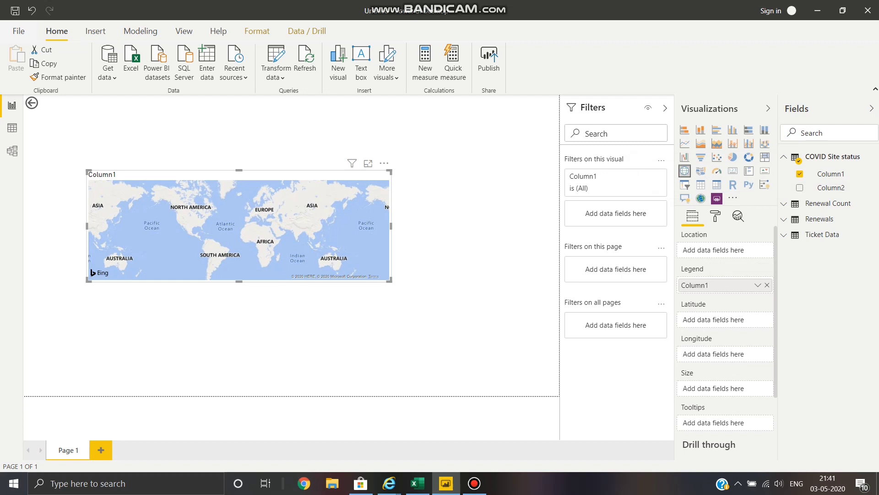
click(800, 174)
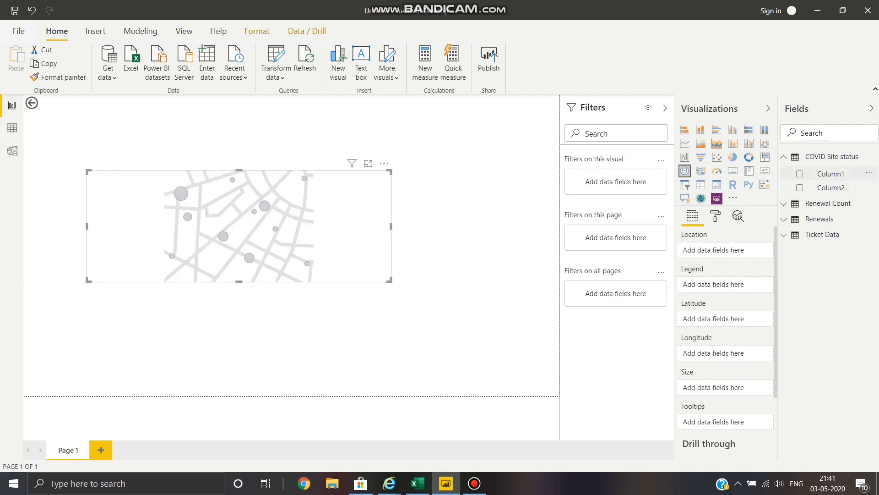
Step: Assign Column1 of COVID Site status to the map's Location and Column2 to its Tooltips
click(830, 174)
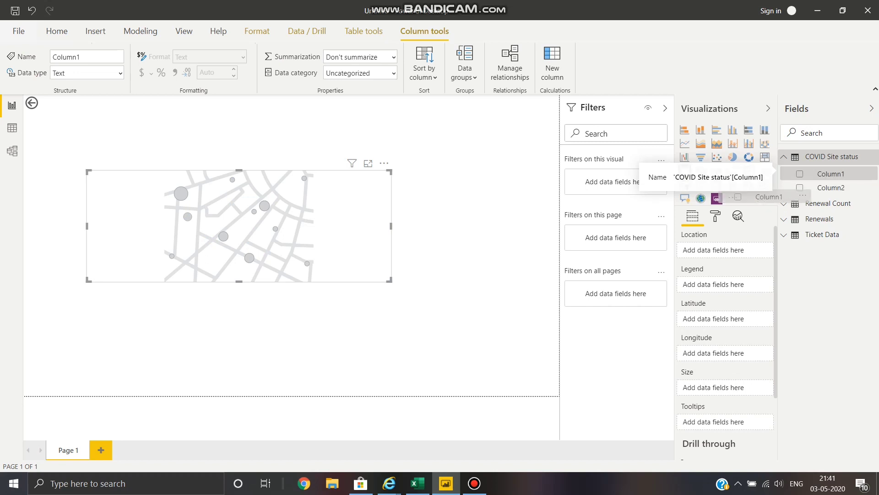
drag(831, 174, 714, 250)
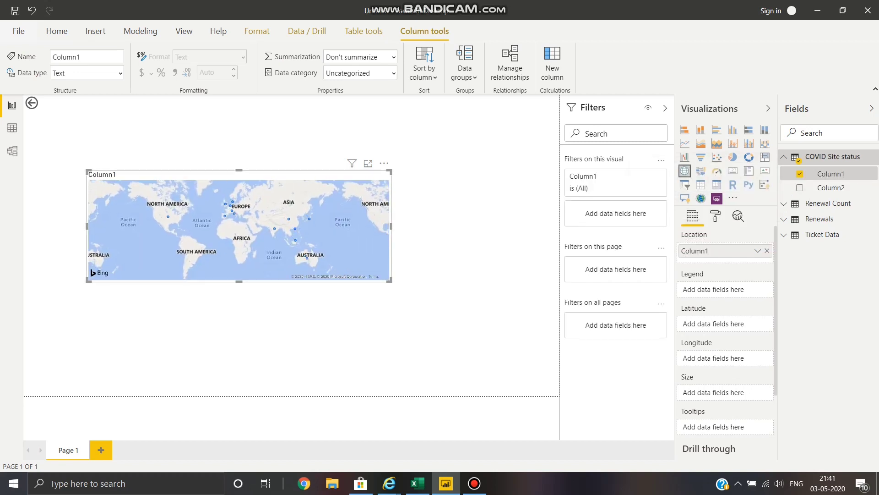
click(831, 188)
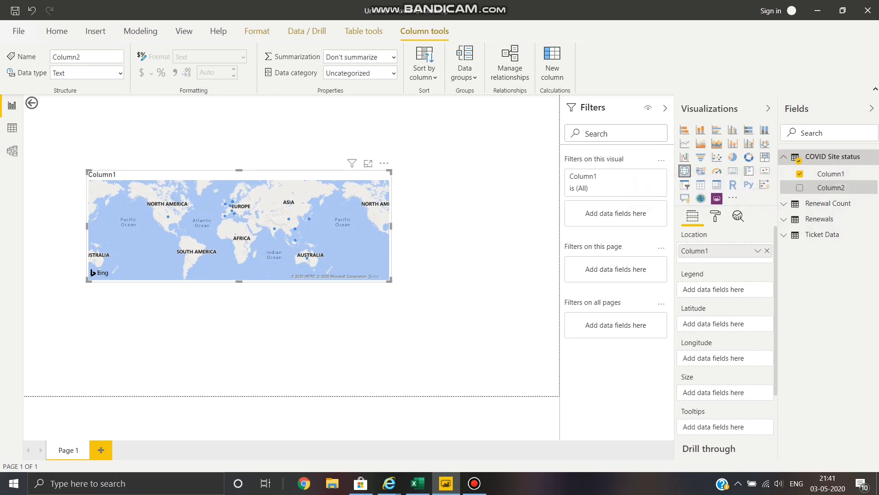
scroll(725, 343, down, 2)
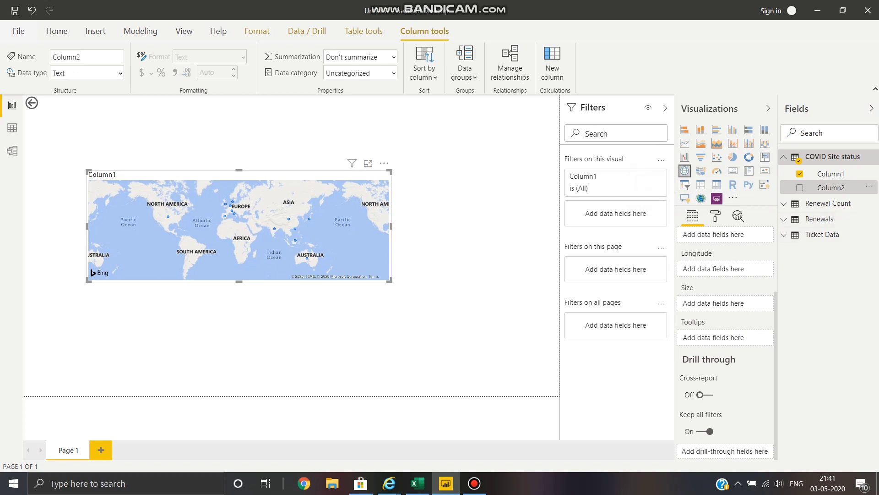
drag(831, 187, 714, 338)
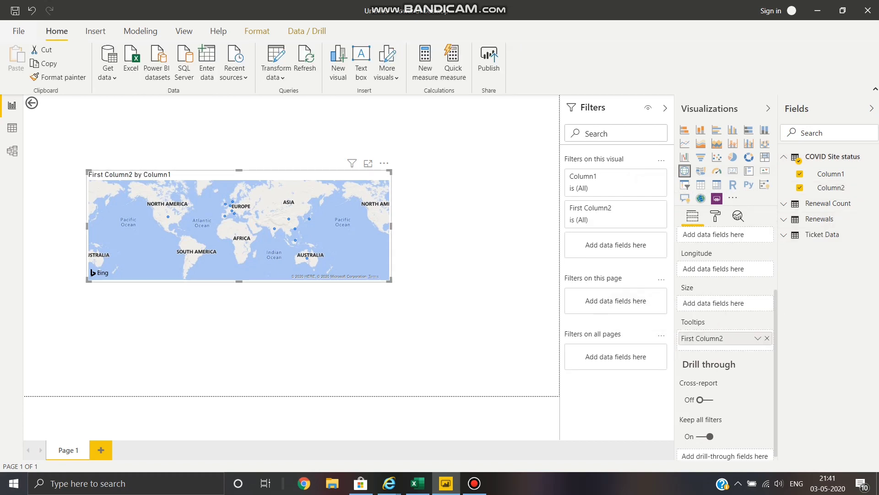
mouse_move(232, 200)
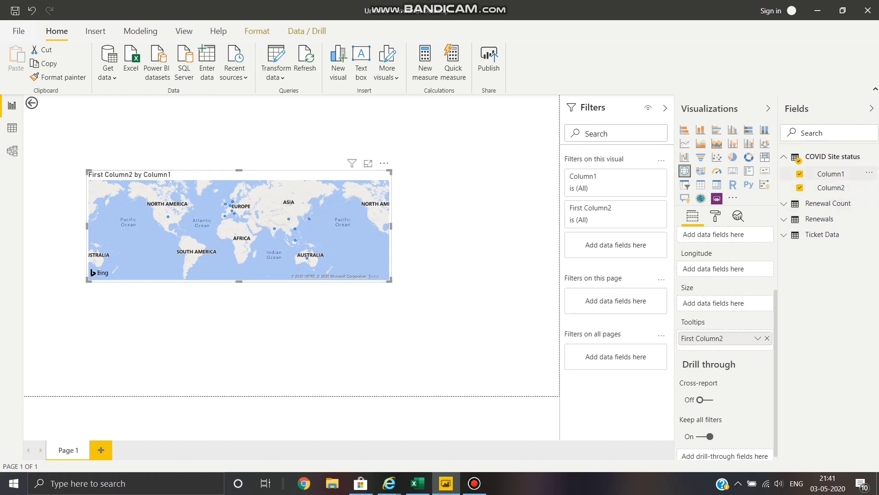
Step: Rename Column1 in the COVID Site status table as Country
click(869, 172)
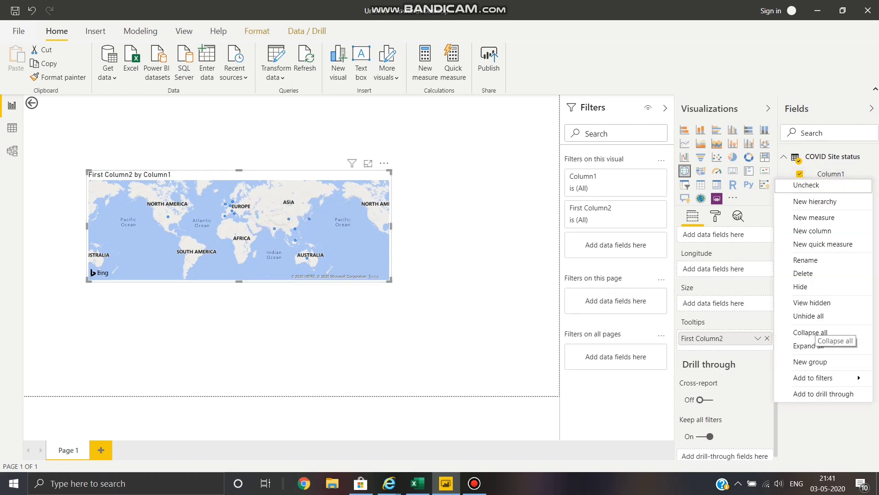
click(810, 260)
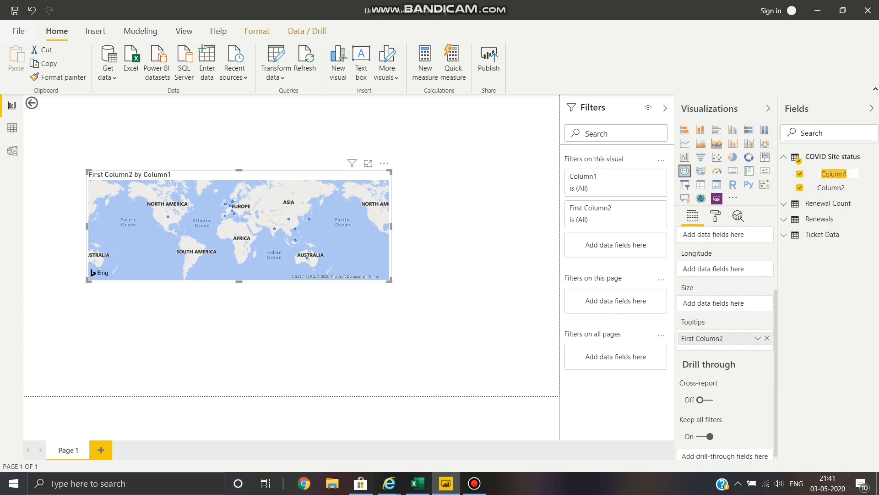
text(Country)
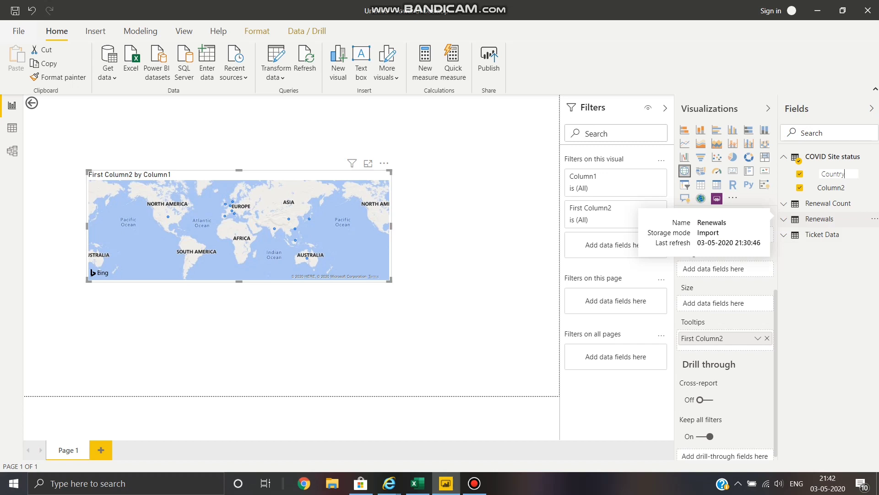
right_click(832, 188)
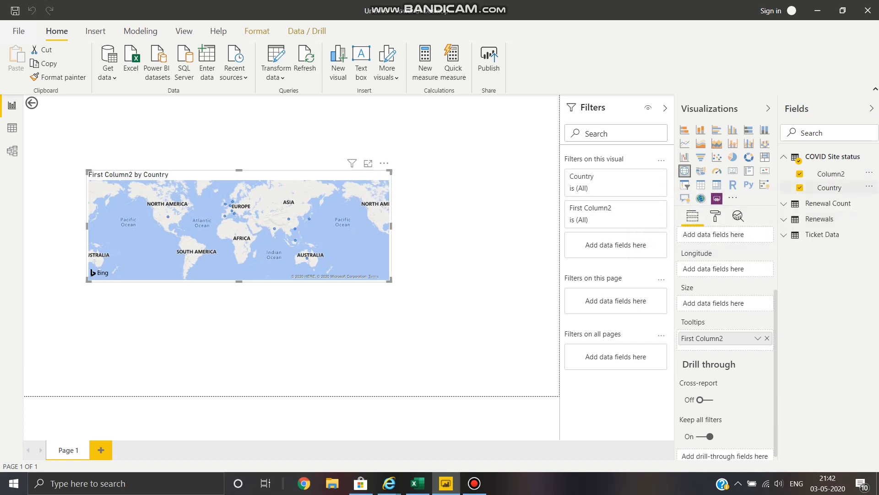
Step: Rename Column2 in the COVID Site status table as Status
click(869, 173)
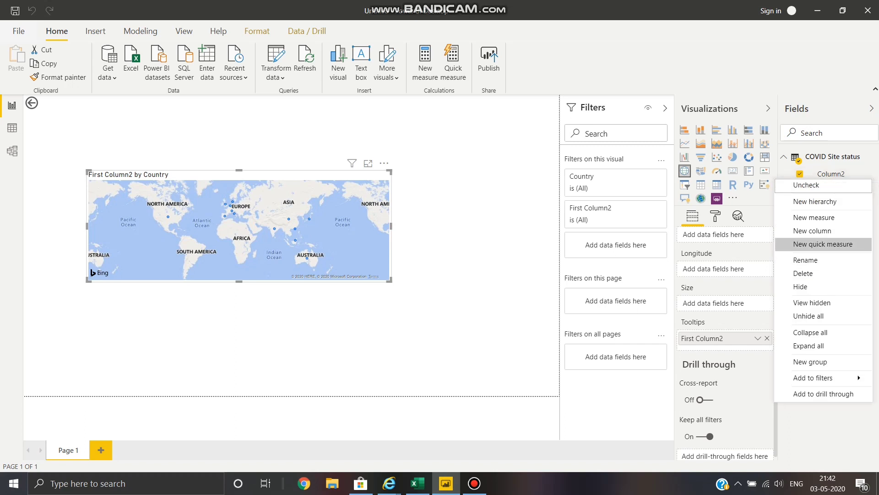
click(805, 259)
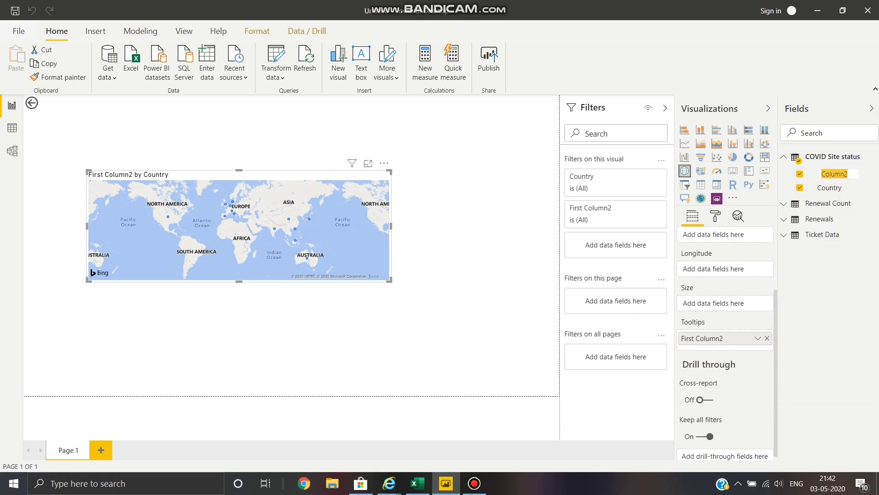
text(Stay)
key(BackSpace)
text(tus)
key(Return)
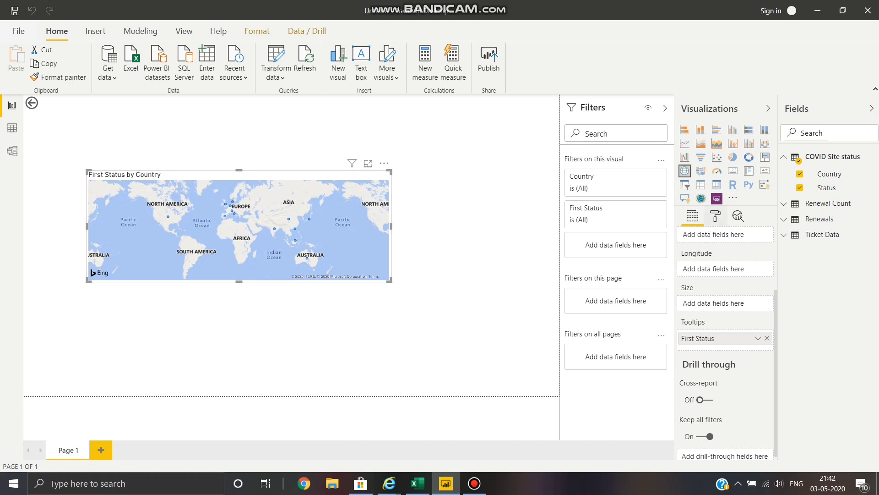
Step: Open the map visual's formatting options and expand the data colors settings
click(715, 216)
click(707, 259)
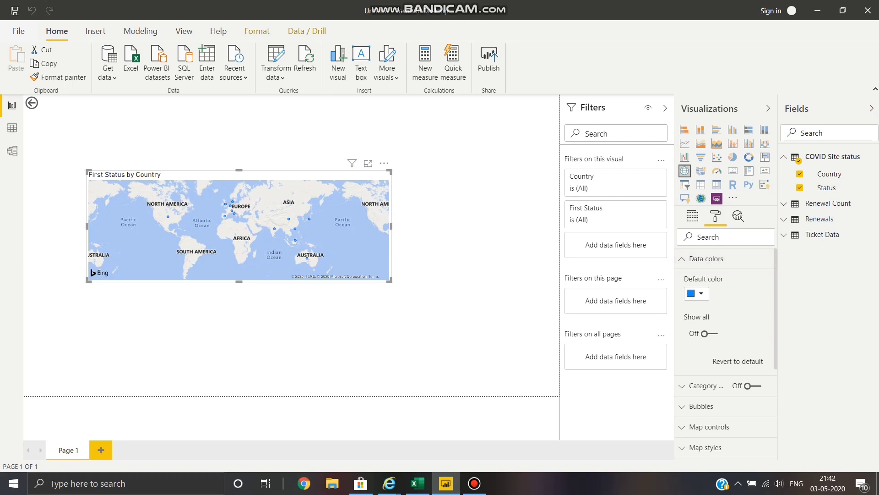
click(705, 333)
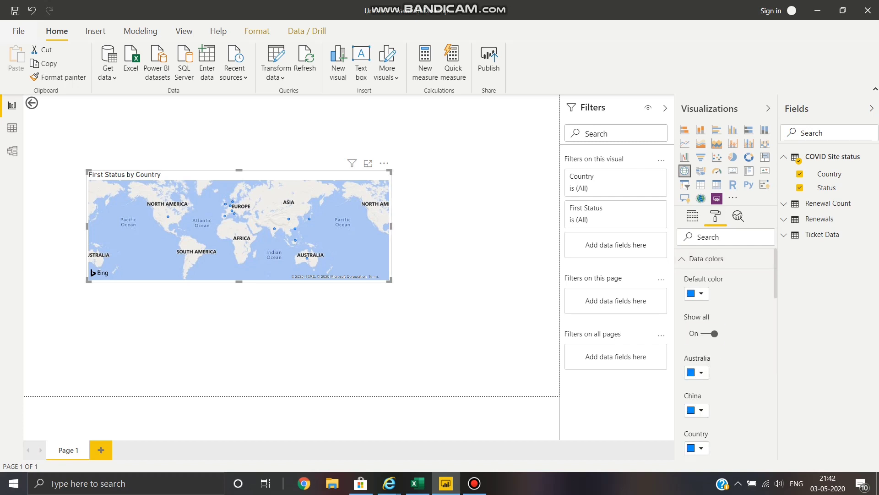
click(701, 372)
scroll(701, 373, down, 13)
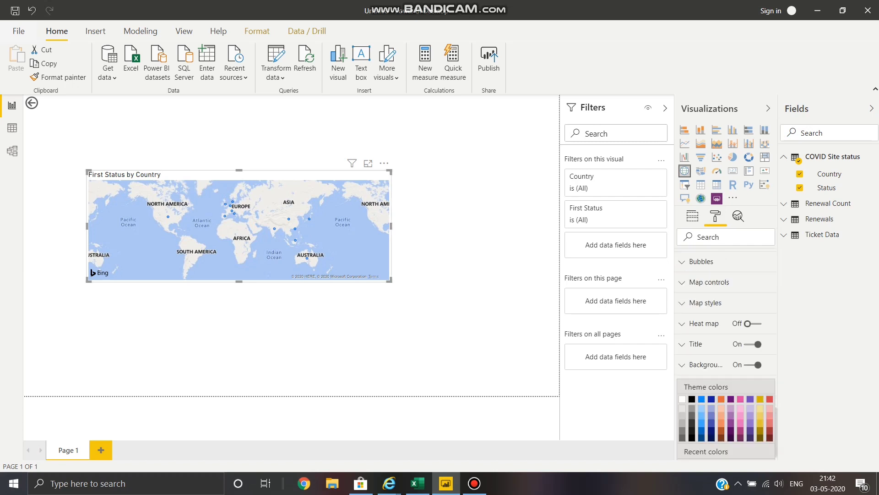
scroll(726, 312, up, 5)
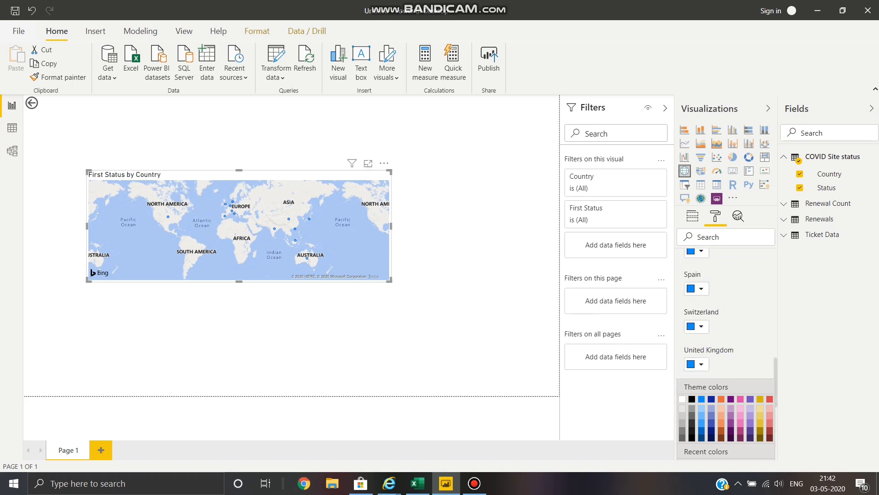
scroll(726, 311, up, 3)
scroll(726, 311, up, 3)
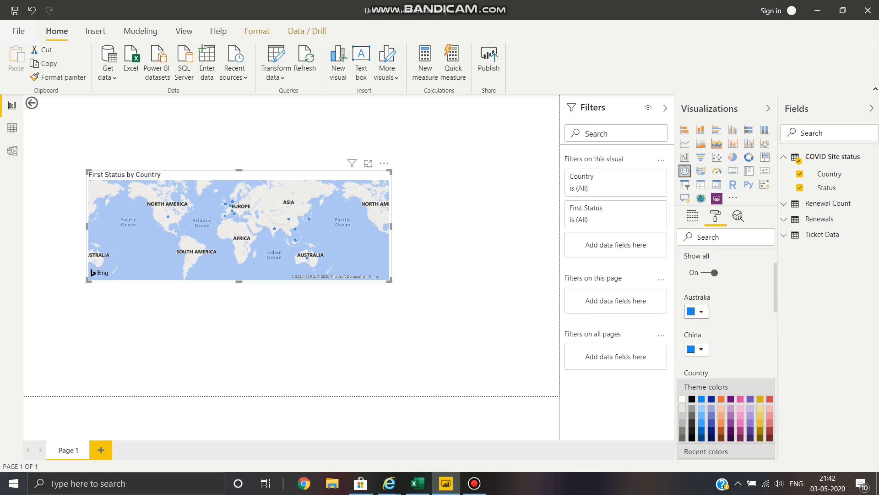
click(709, 273)
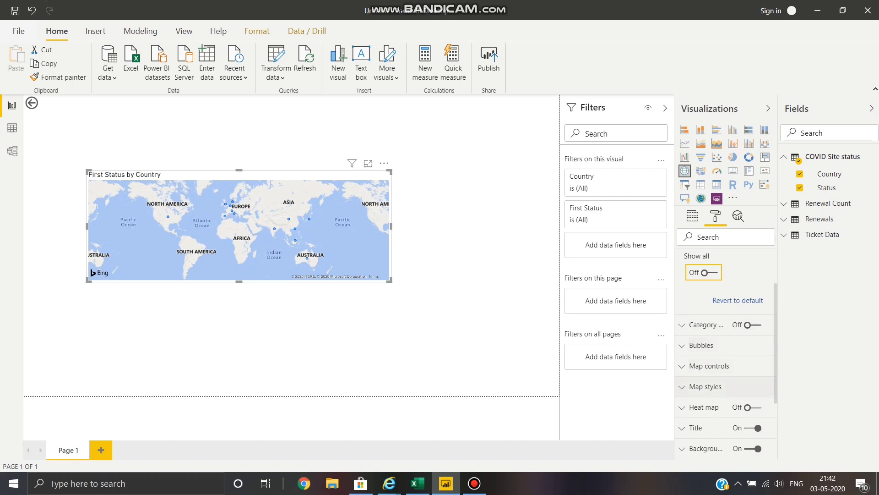
Step: Set the map visual's title text to "COVID Site Status"
scroll(725, 358, down, 3)
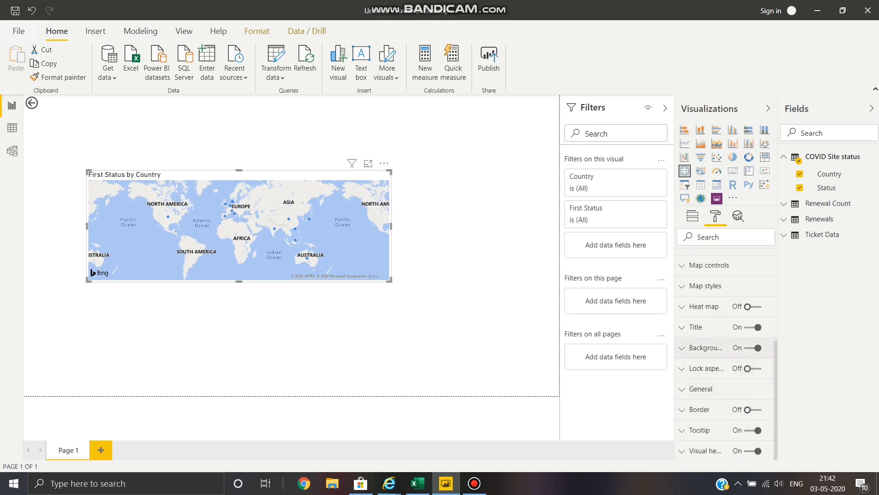
click(695, 327)
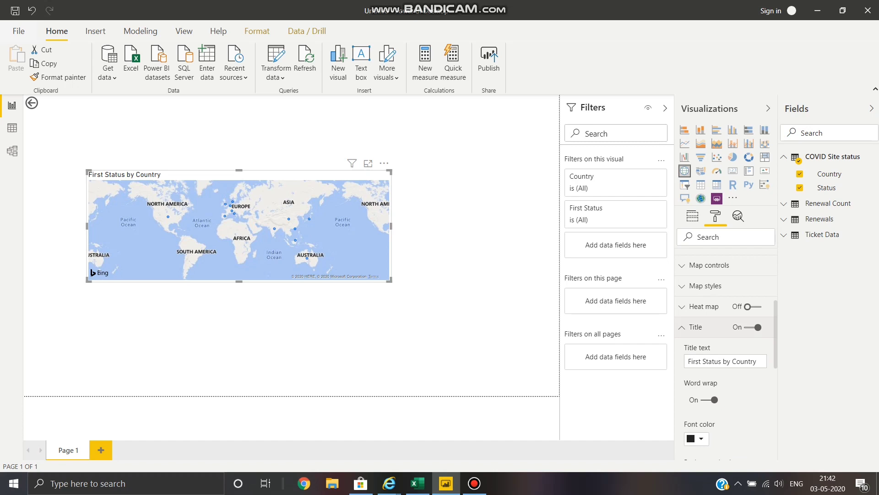
click(723, 362)
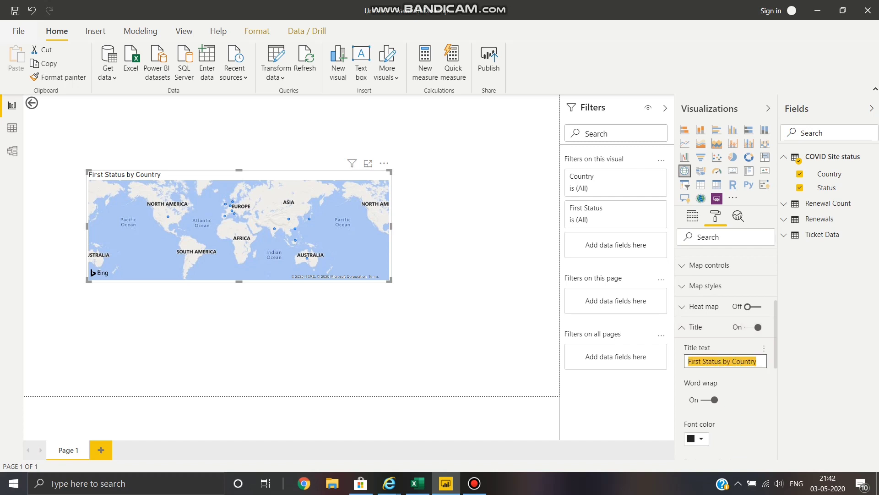
text(COVID )
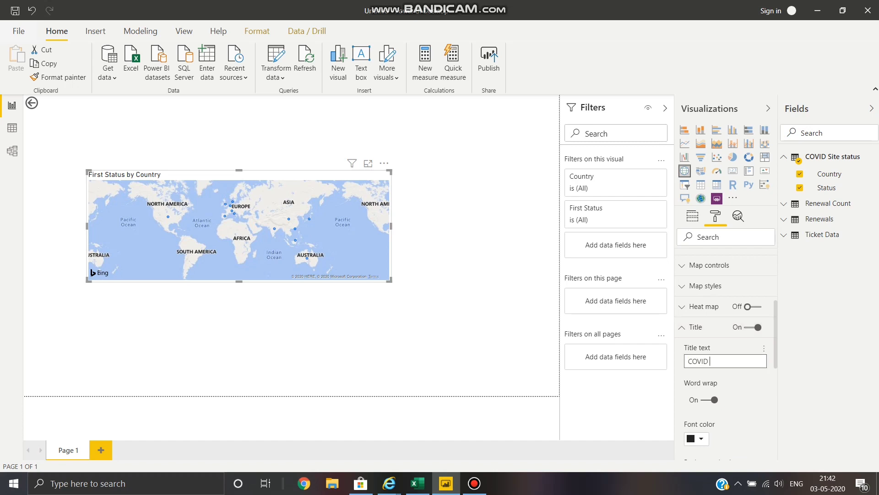
text(Site Status)
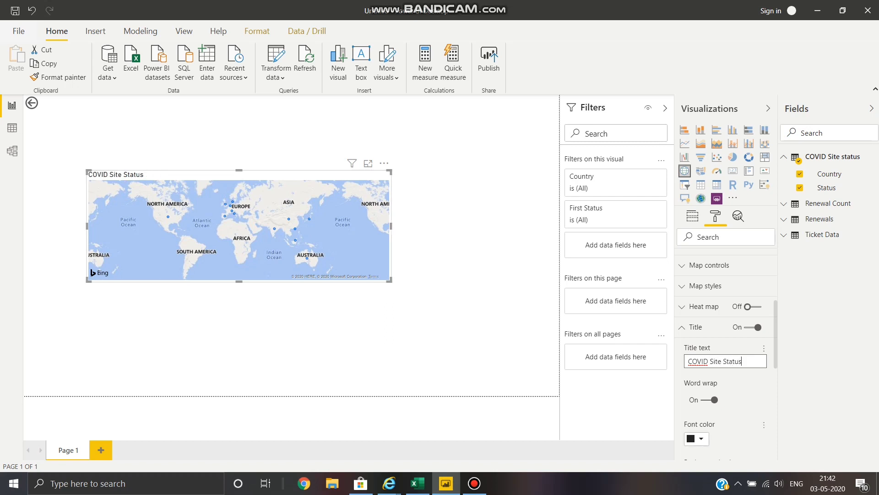
Step: Center the map's title and set its text size to 22 pt
scroll(726, 354, down, 5)
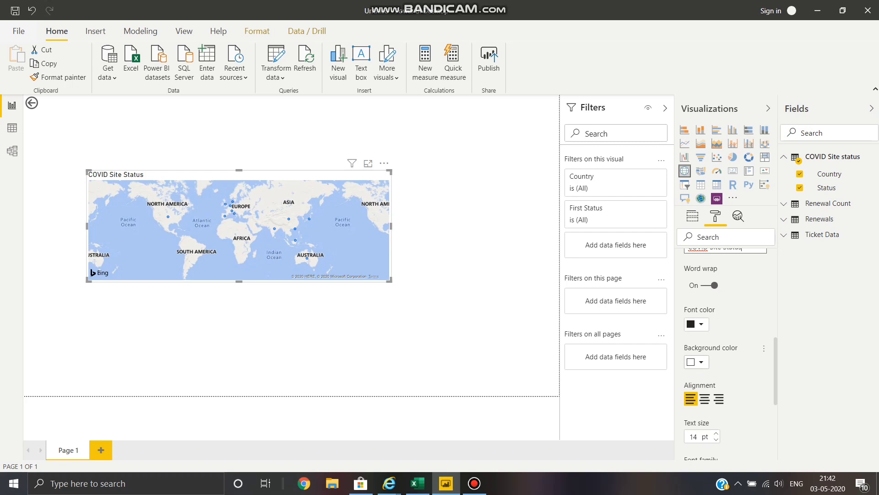
click(705, 399)
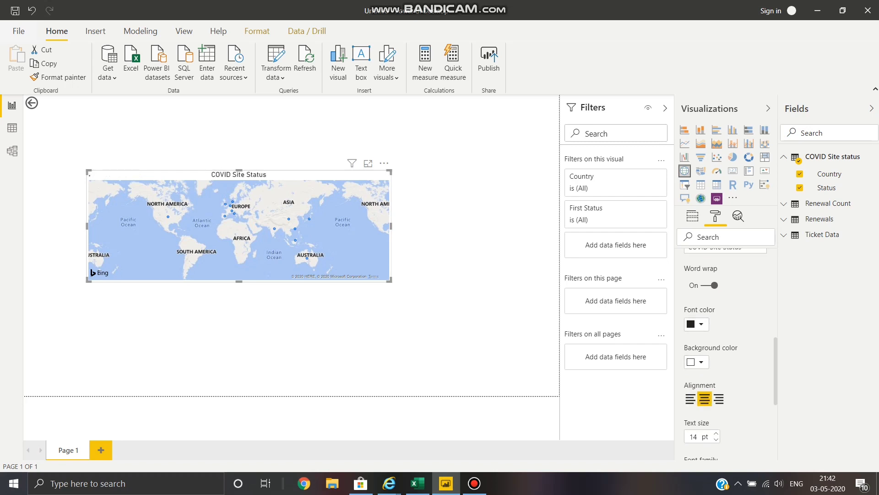
click(716, 433)
click(716, 432)
click(716, 433)
click(716, 433)
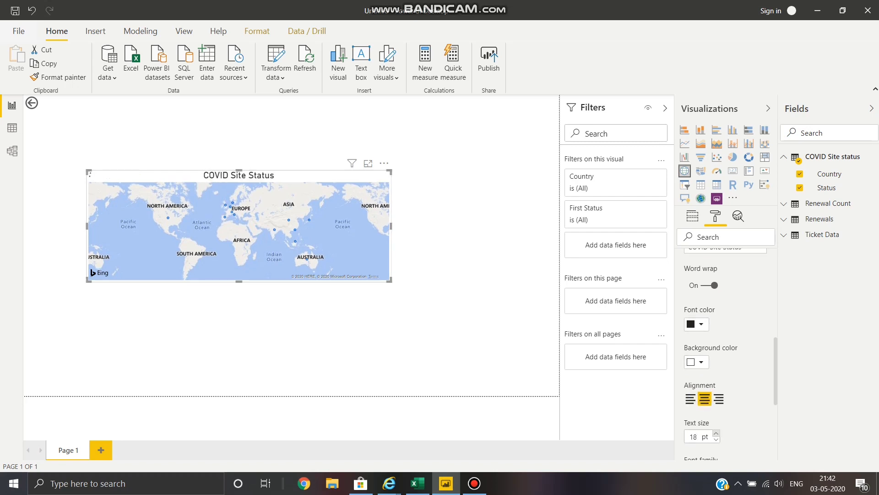
click(717, 433)
click(716, 433)
click(716, 433)
click(716, 432)
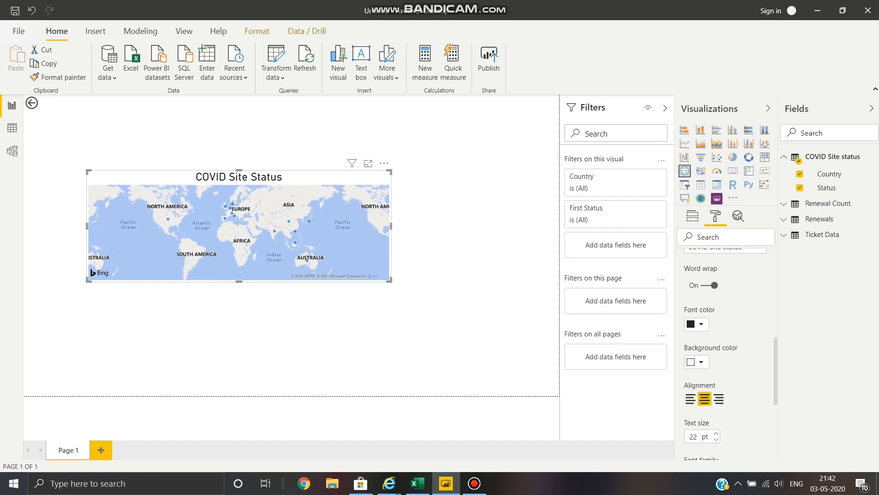
Step: Expand the map visual's background settings and look over the color and transparency options
scroll(726, 353, down, 5)
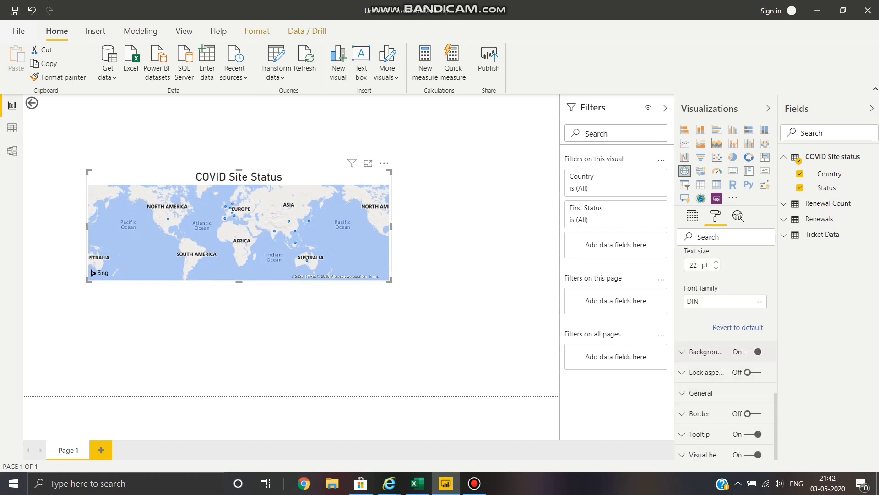
click(701, 351)
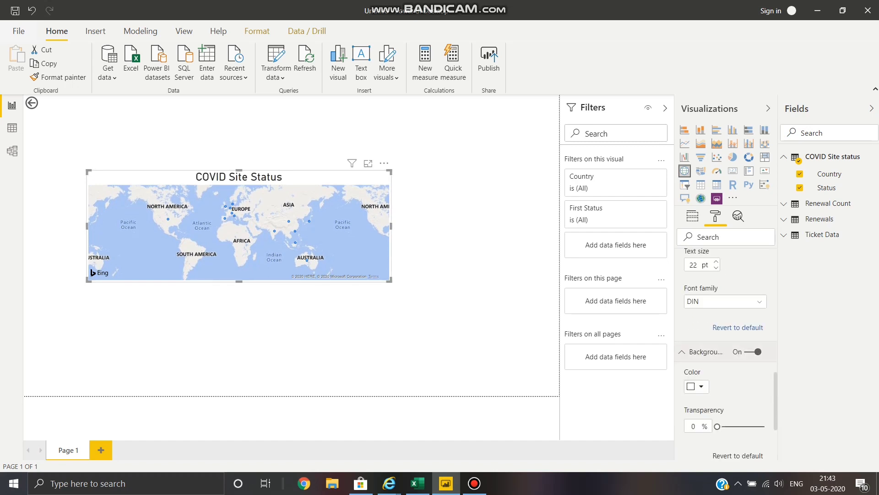
scroll(726, 352, down, 3)
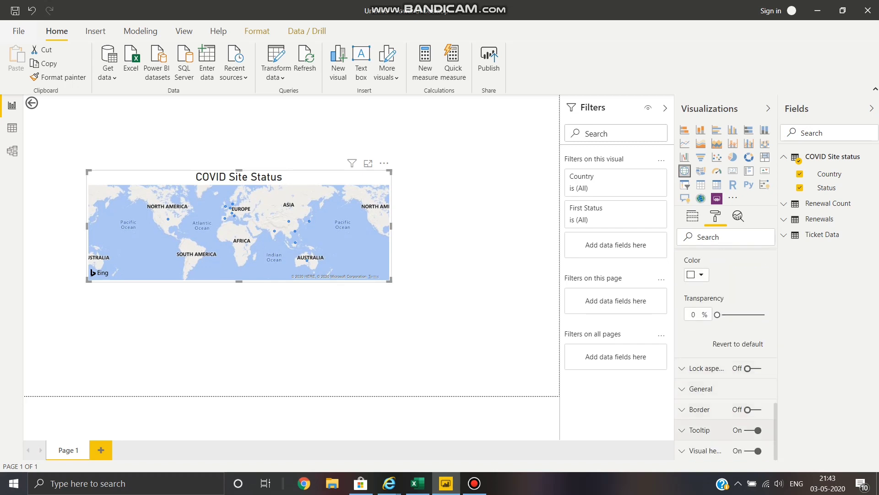
Step: Expand the map's tooltip settings and set the label color to pink and the value color to black
click(699, 430)
scroll(726, 355, down, 5)
scroll(725, 355, down, 2)
scroll(725, 355, up, 3)
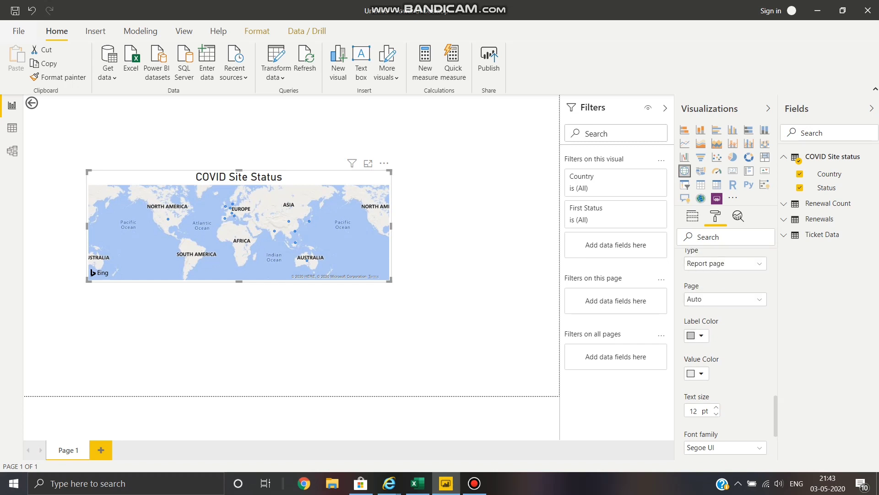
scroll(725, 355, up, 1)
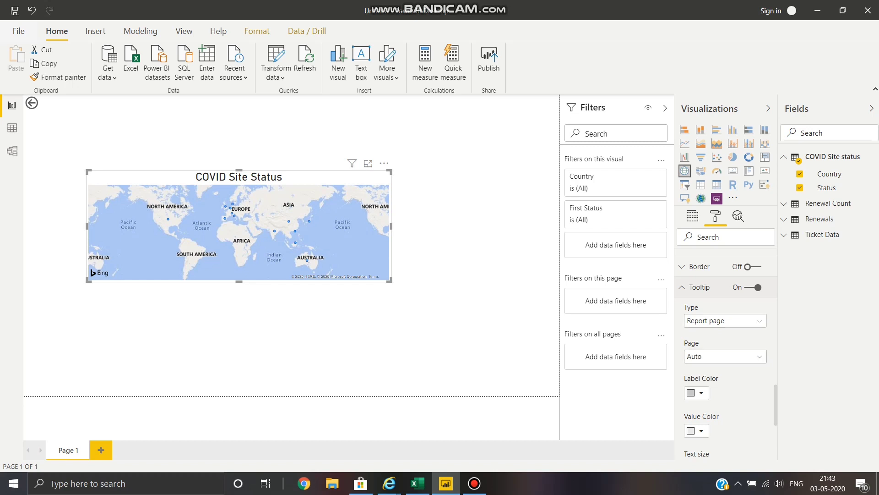
scroll(725, 354, down, 1)
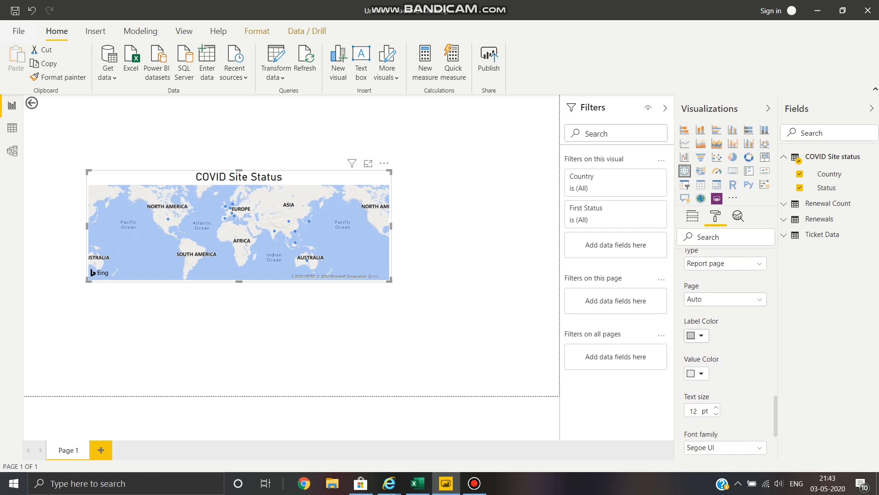
click(696, 335)
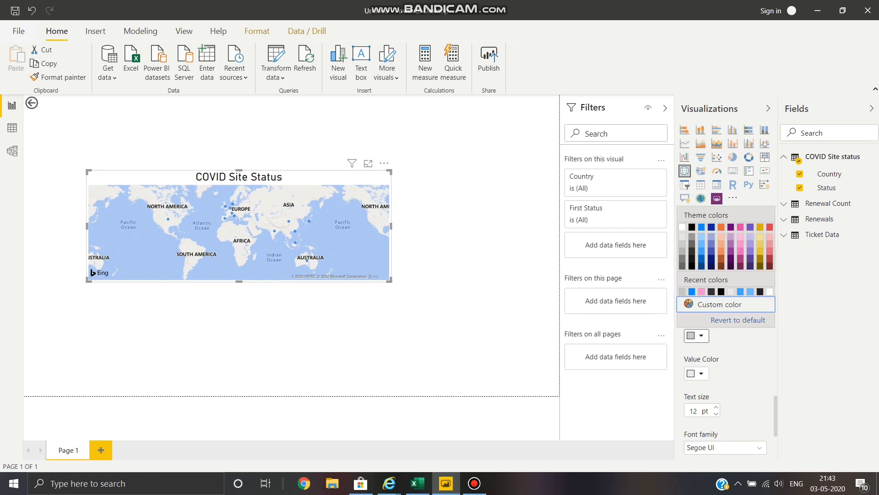
click(701, 291)
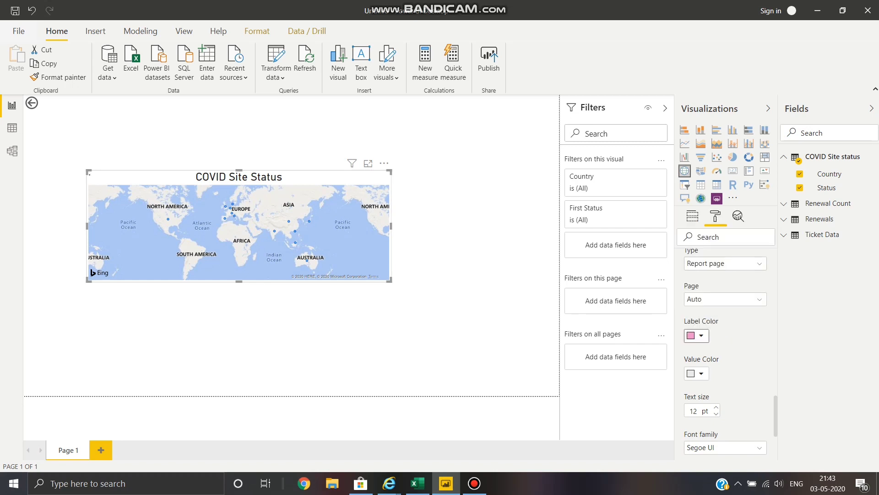
click(696, 373)
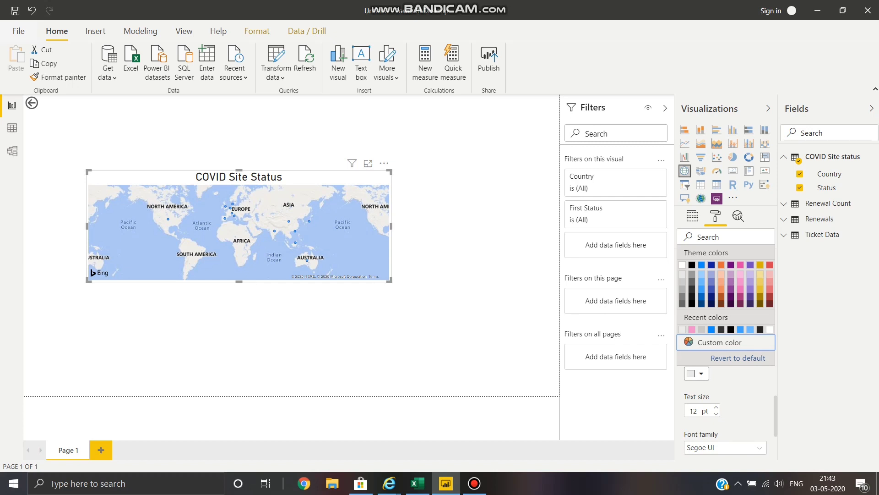
click(692, 264)
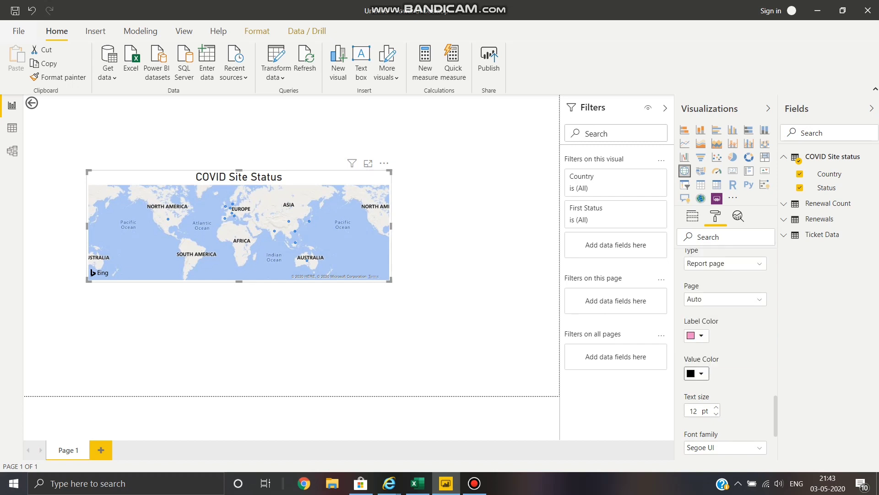
Step: Set the tooltip's text size to 10 pt and check the tooltip on a European country marker
scroll(716, 298, down, 3)
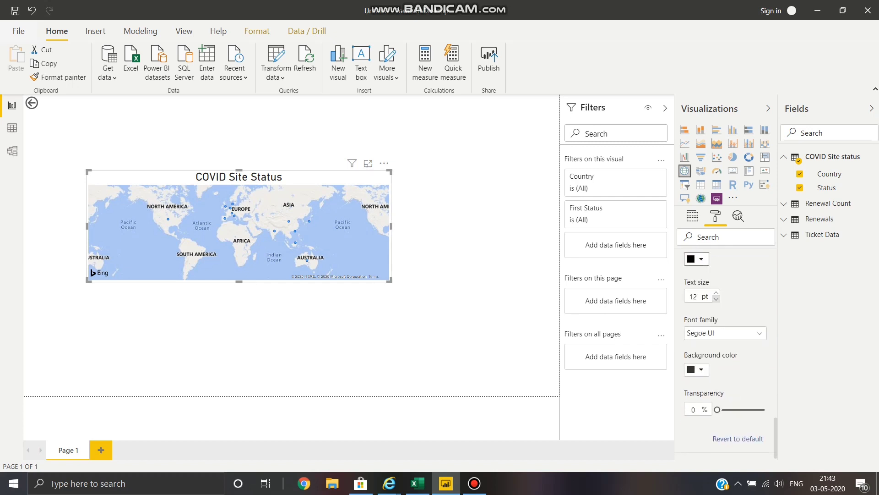
click(717, 298)
click(716, 299)
click(759, 334)
click(759, 333)
scroll(726, 351, down, 1)
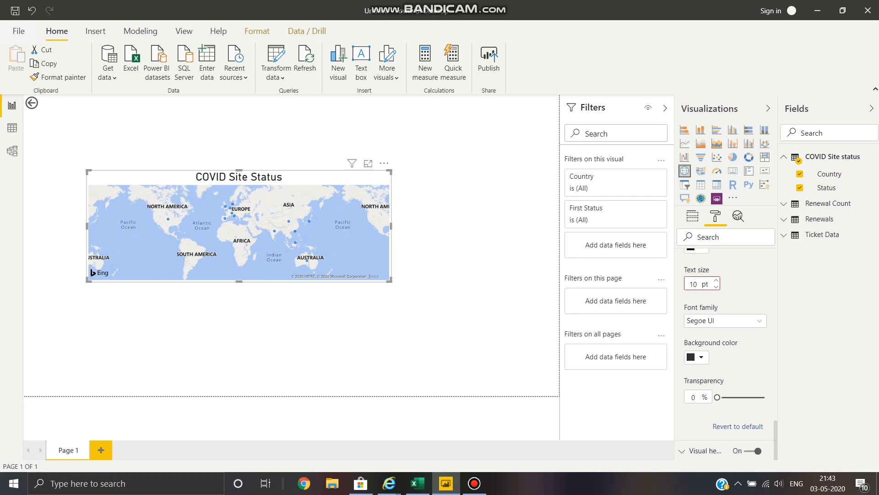
mouse_move(232, 204)
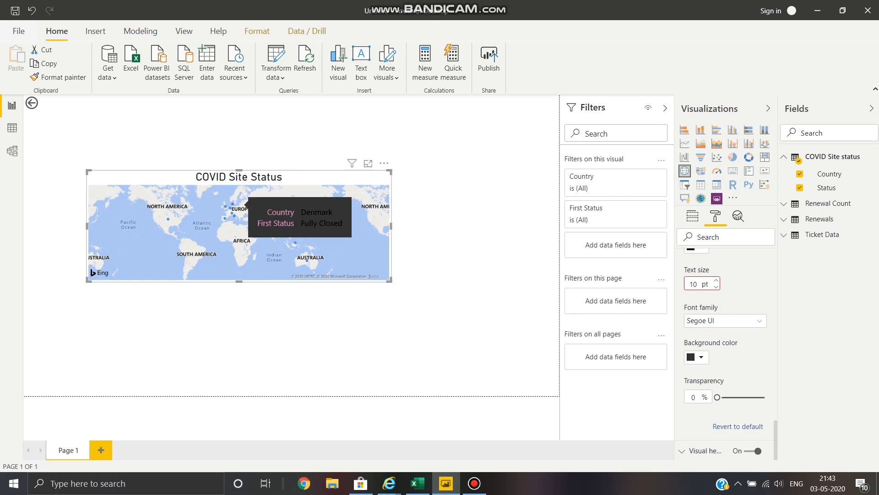
Step: Set the tooltip's background color to pink and its label color to black
scroll(726, 321, up, 5)
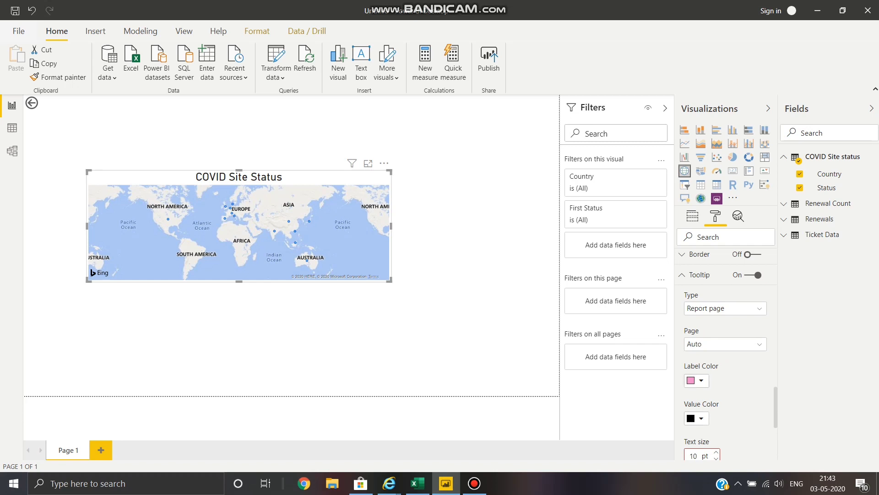
click(701, 381)
key(Escape)
scroll(725, 353, down, 3)
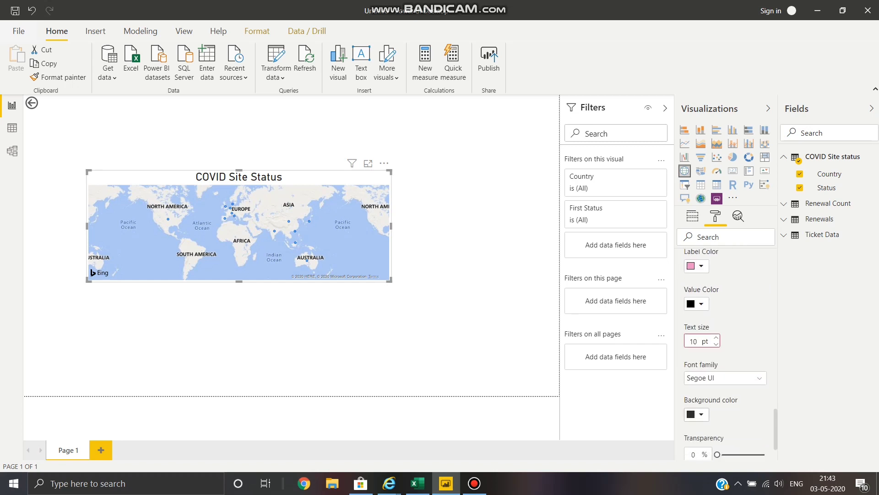
click(700, 415)
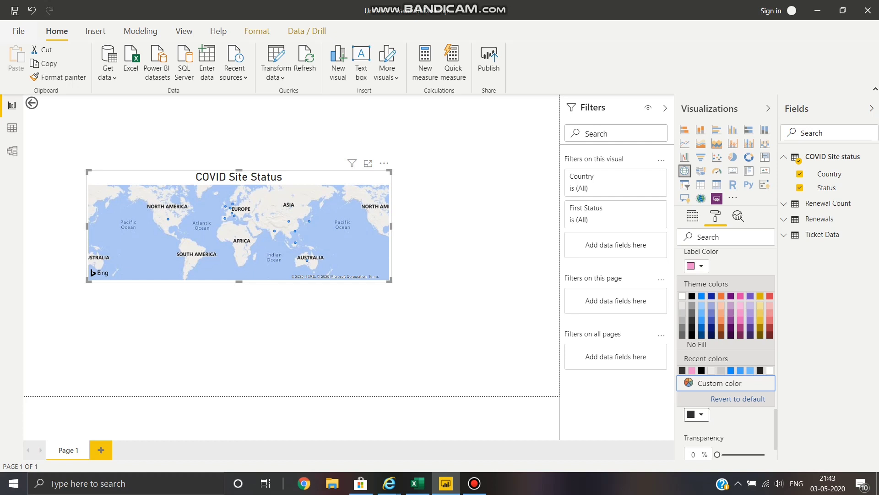
click(692, 370)
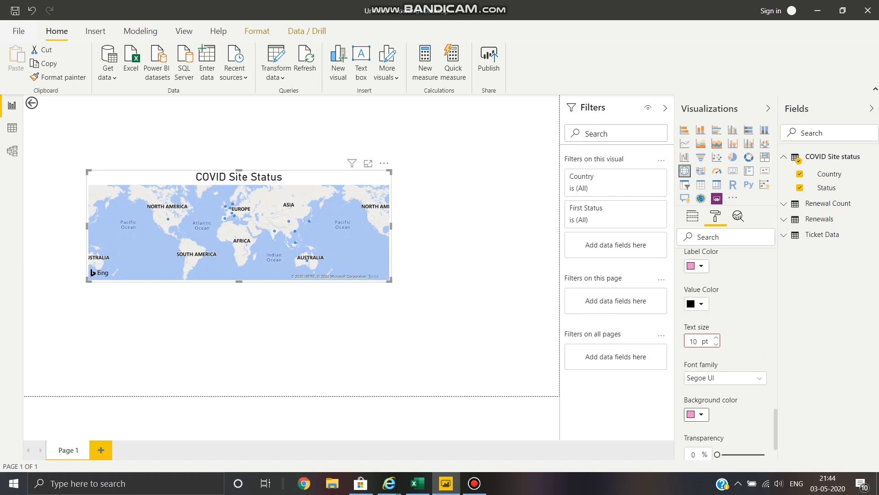
click(700, 266)
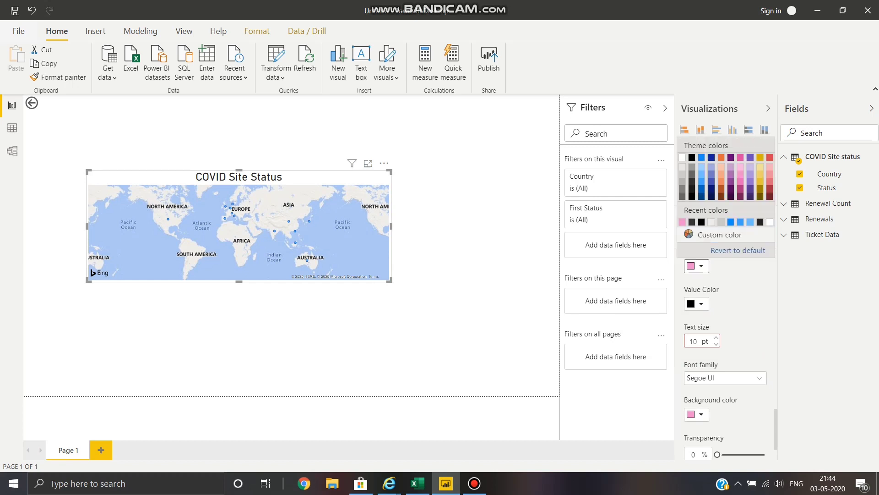
click(701, 222)
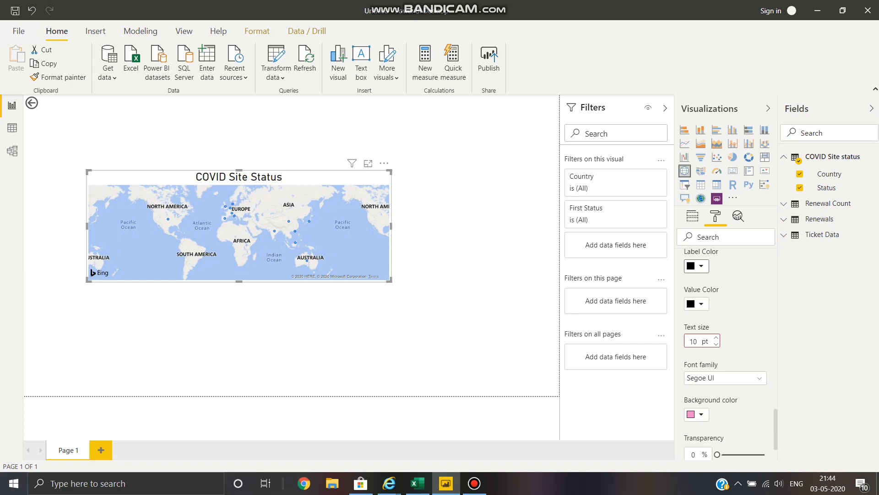
scroll(237, 228, up, 1)
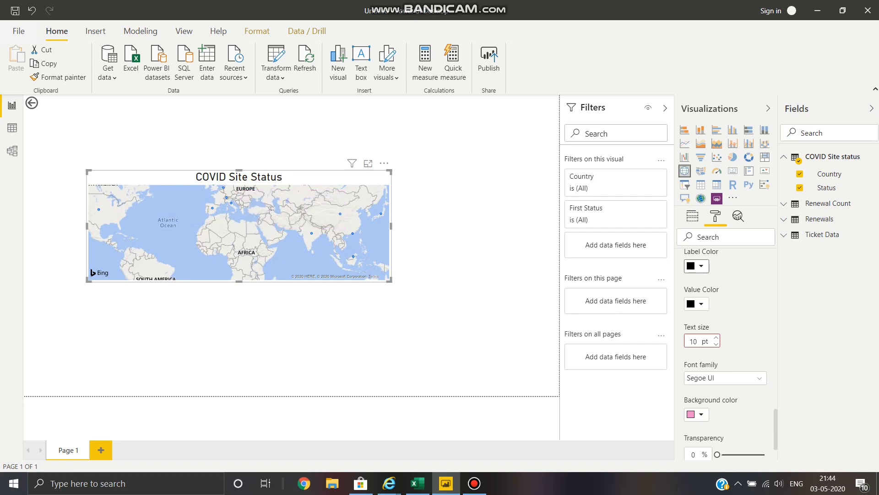
scroll(725, 353, up, 2)
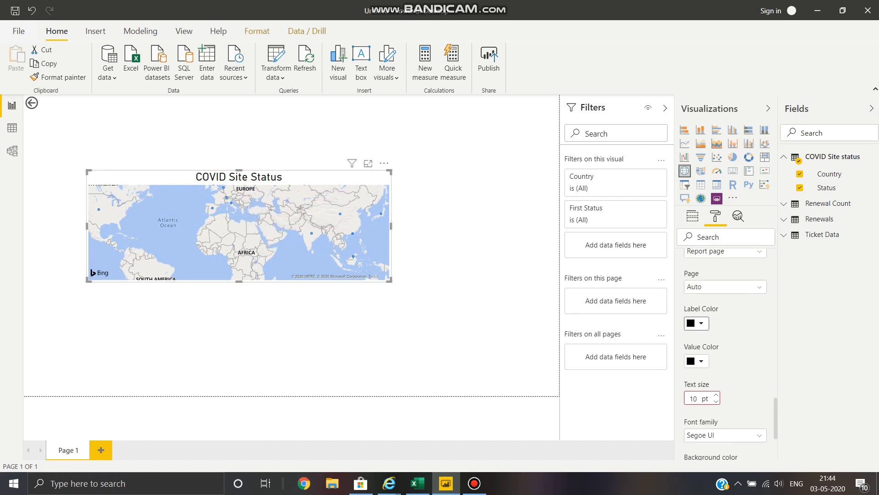
scroll(726, 353, down, 4)
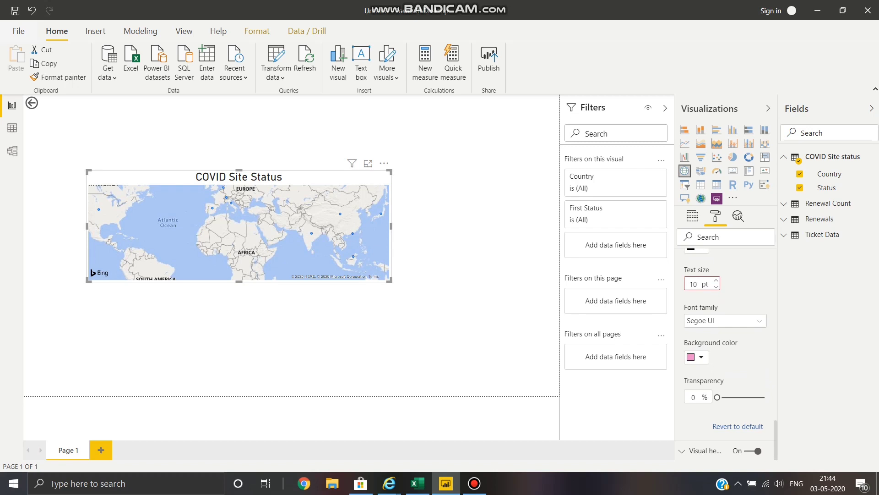
Step: Set both the label color and the background color of the map's tooltip to white
scroll(726, 353, up, 5)
scroll(726, 353, down, 2)
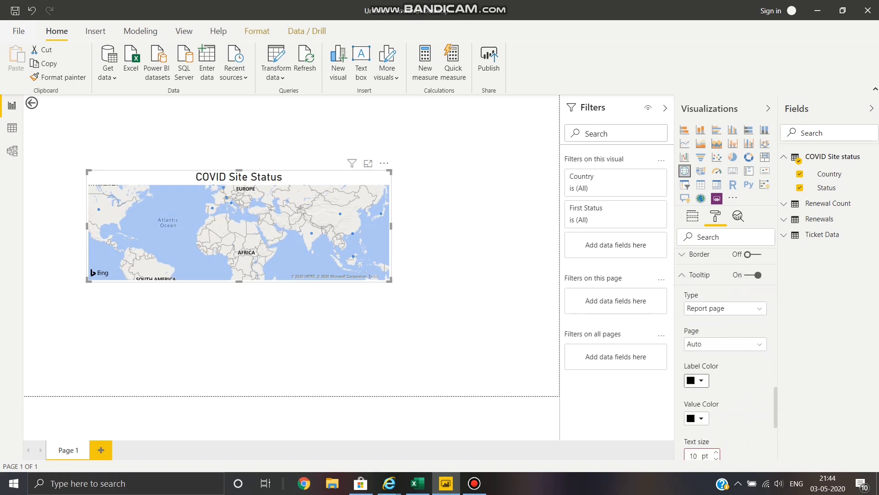
click(697, 381)
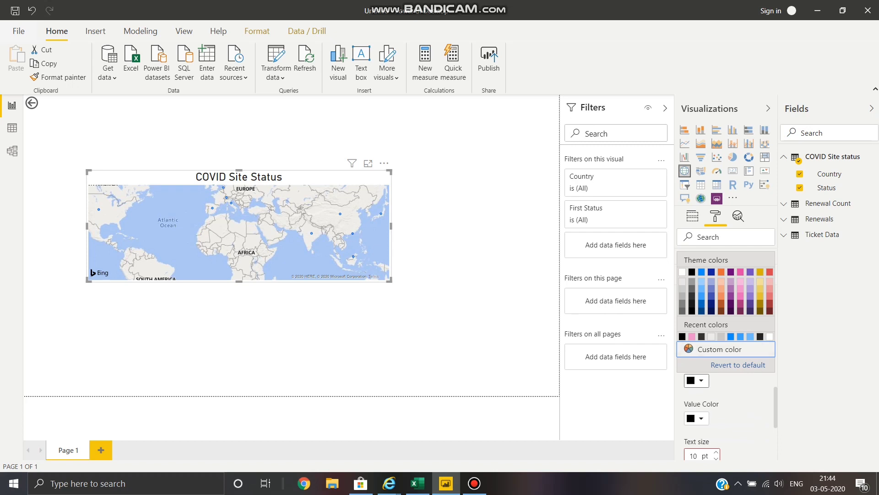
click(683, 272)
scroll(278, 255, up, 1)
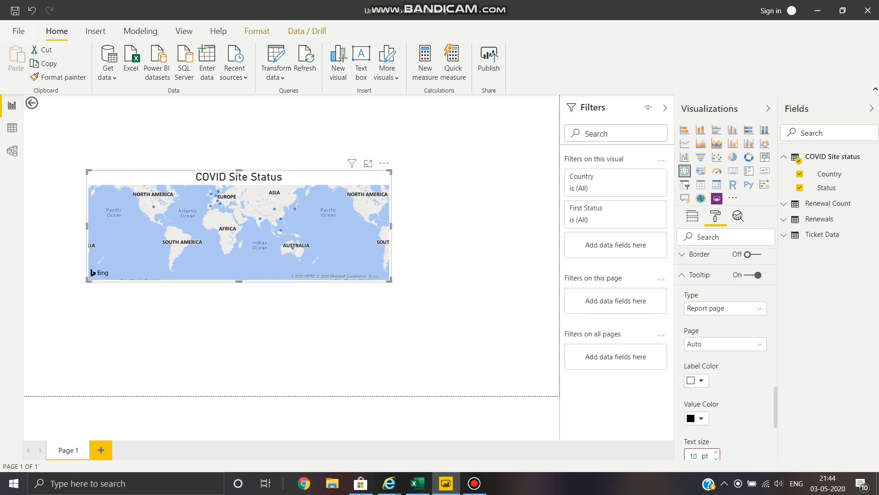
mouse_move(210, 207)
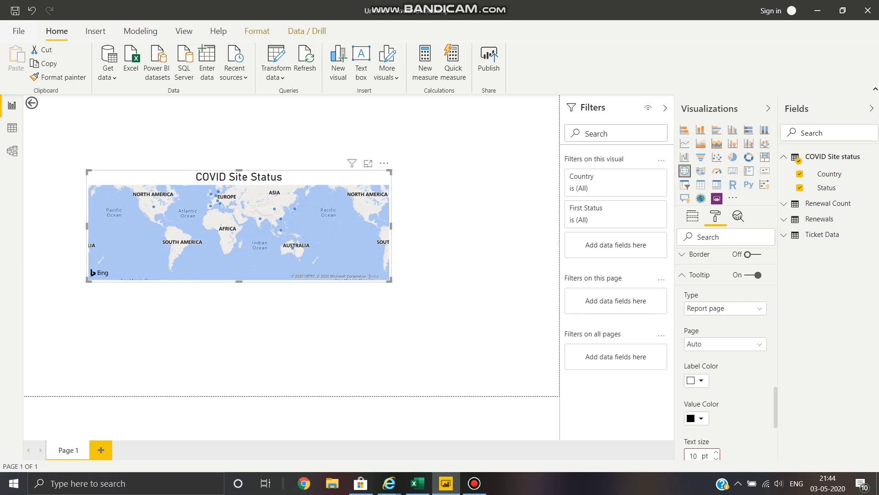
scroll(725, 352, down, 5)
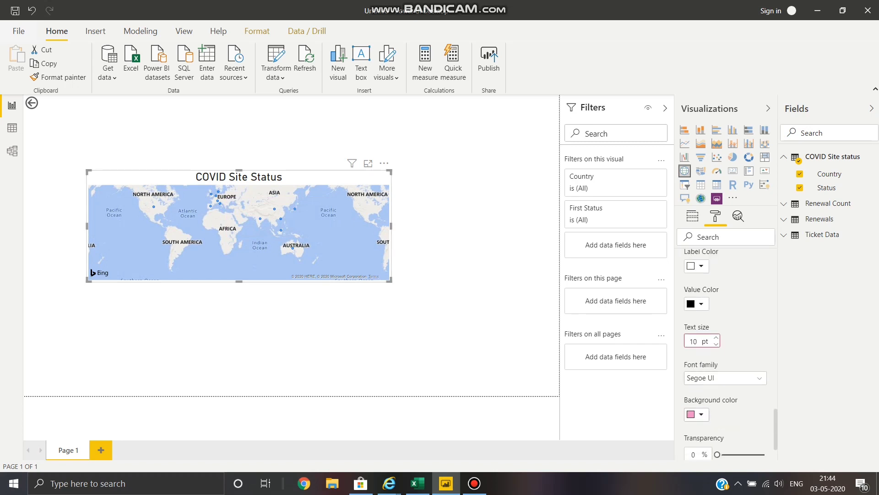
click(701, 415)
click(682, 295)
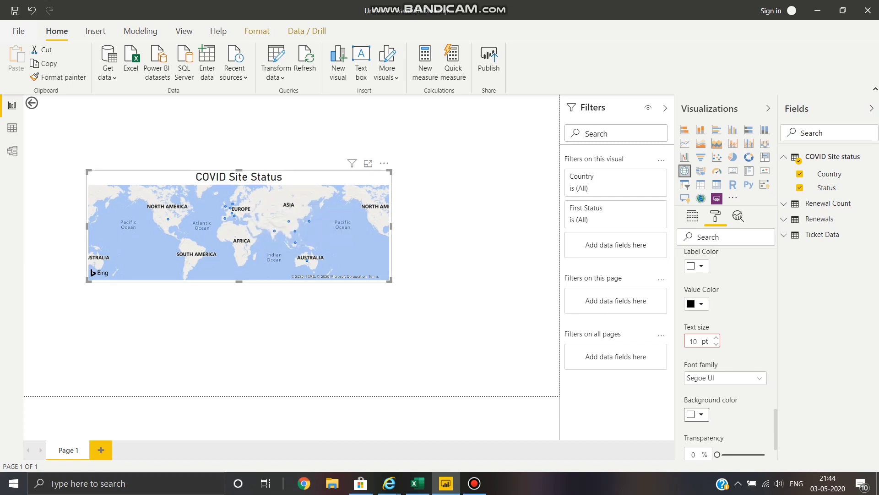
Step: Move the map visual into the lower-left corner of the report page and turn on its border
drag(238, 176, 182, 283)
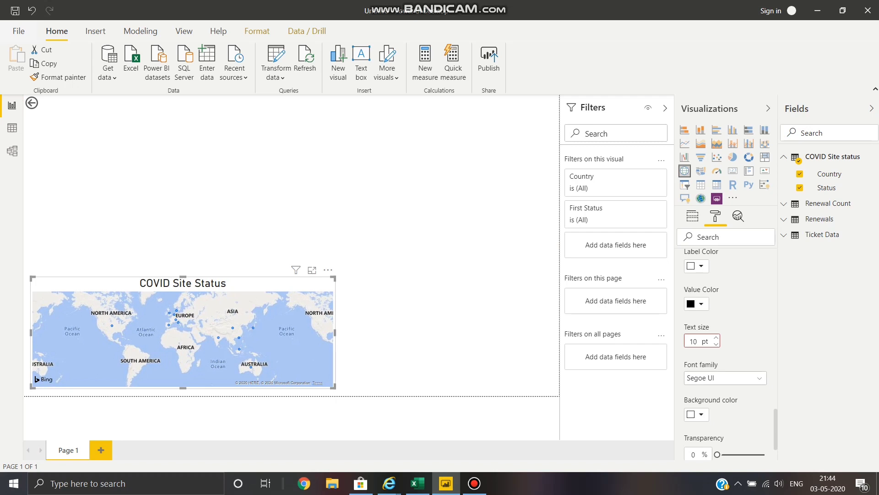
scroll(726, 353, down, 2)
scroll(726, 352, up, 5)
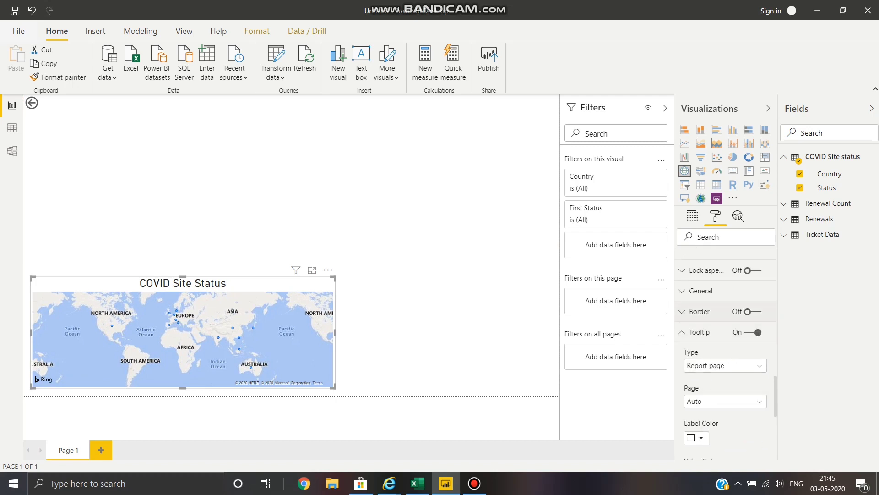
click(753, 312)
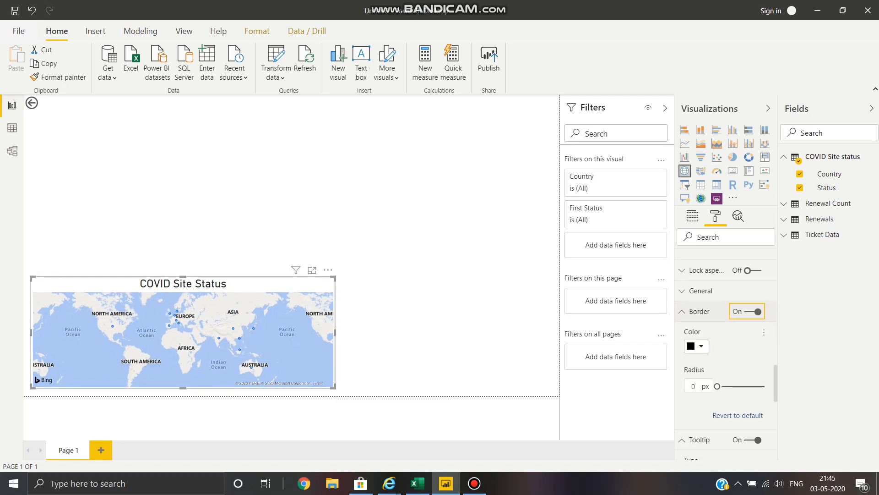
click(412, 293)
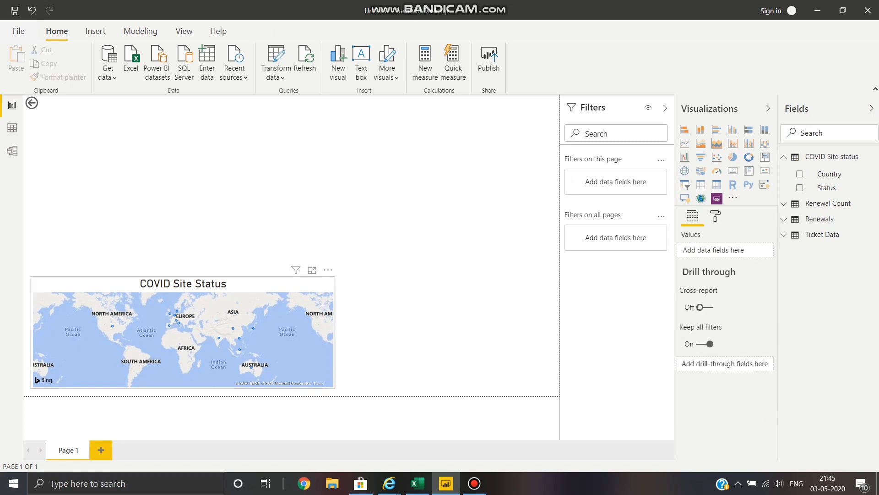
drag(183, 283, 176, 291)
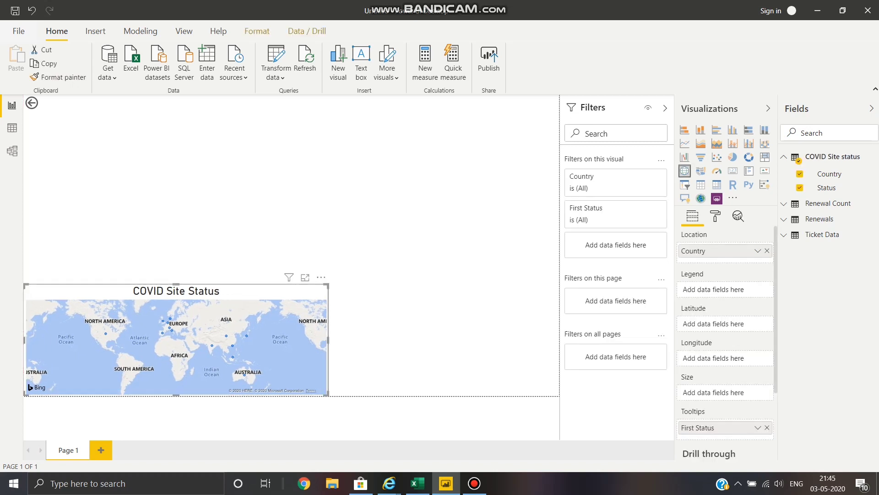
Step: Deselect the map and add an empty line chart visual to the report page
click(375, 275)
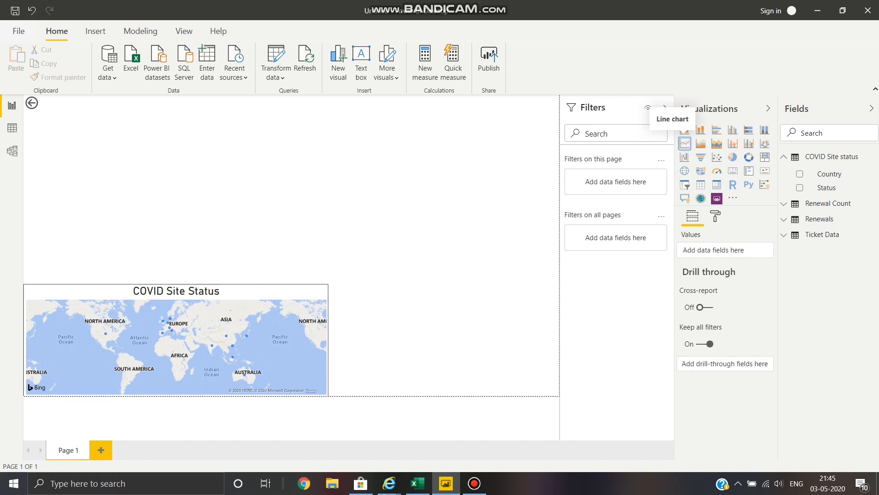
click(684, 143)
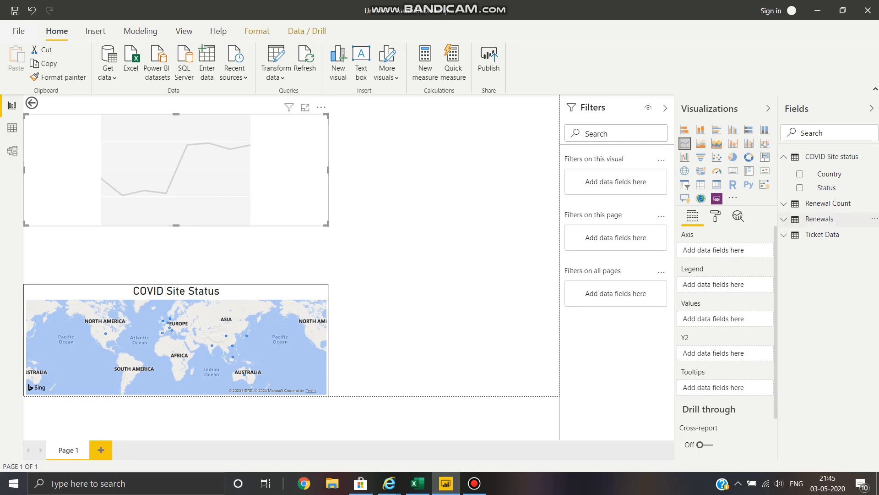
click(822, 234)
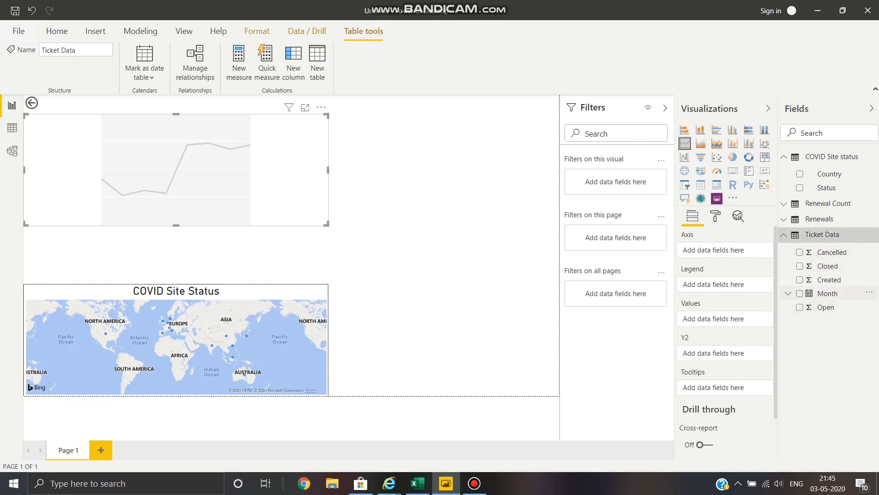
drag(828, 293, 713, 250)
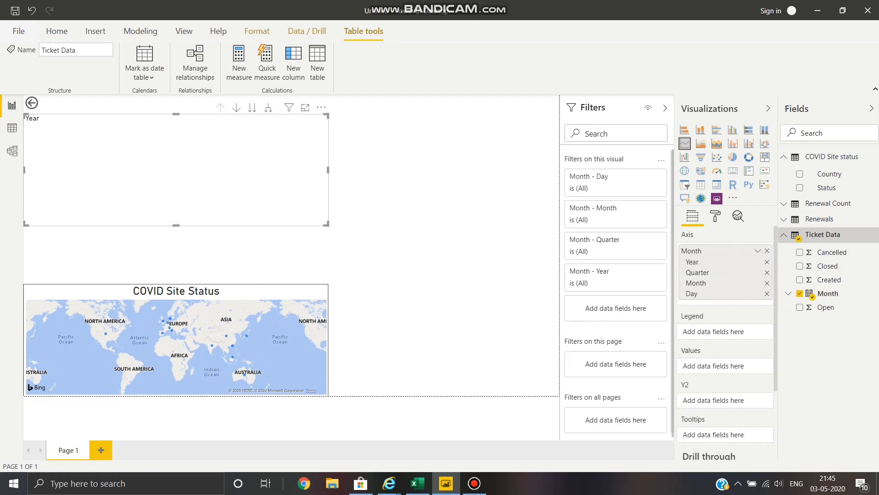
click(767, 294)
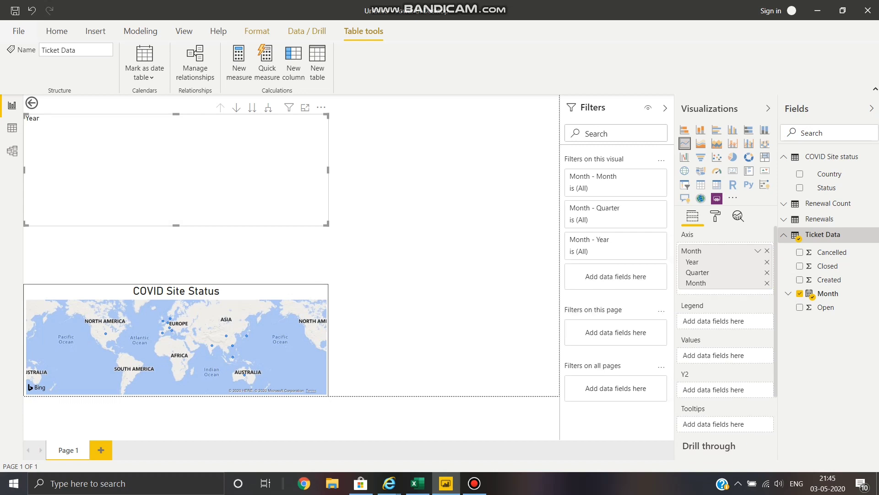
click(767, 272)
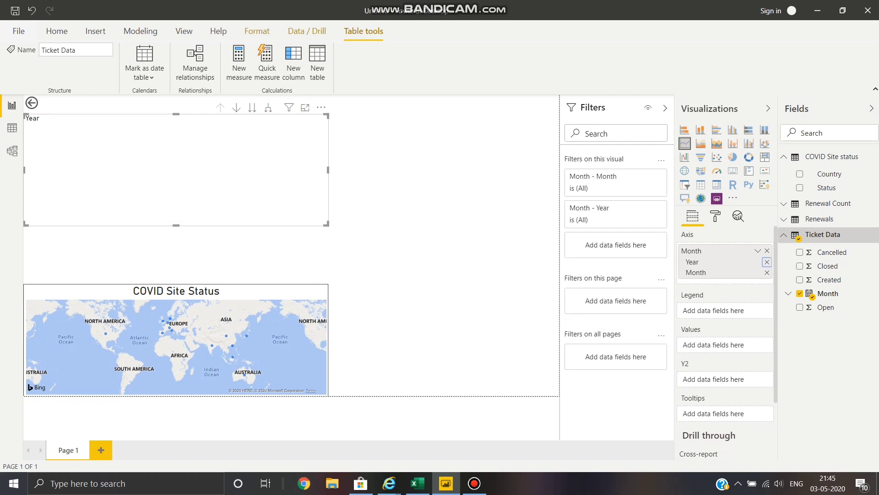
click(767, 262)
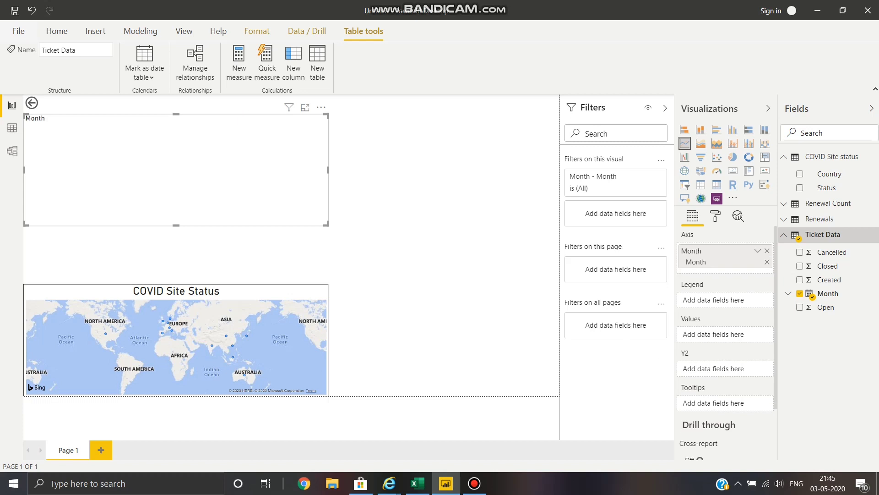
click(767, 251)
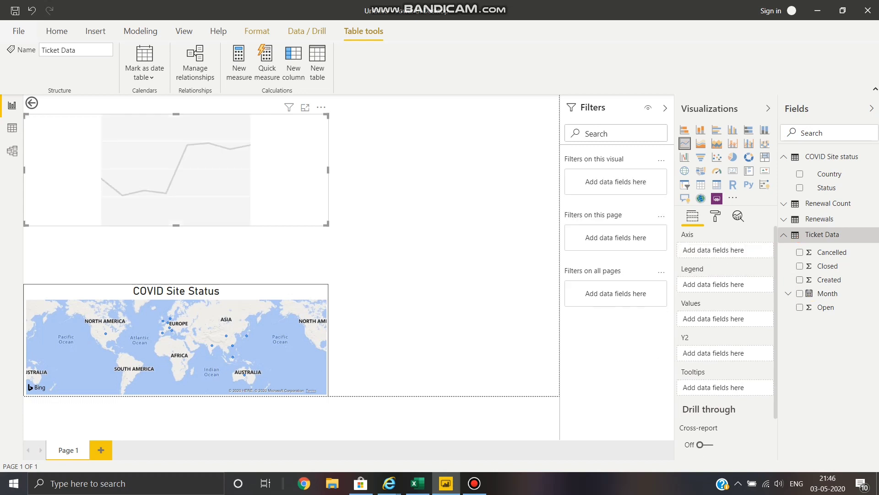
Step: Put Ticket Data's Month field on the line chart's axis, removing the Year, Quarter and Day levels so only Month remains
drag(828, 293, 714, 251)
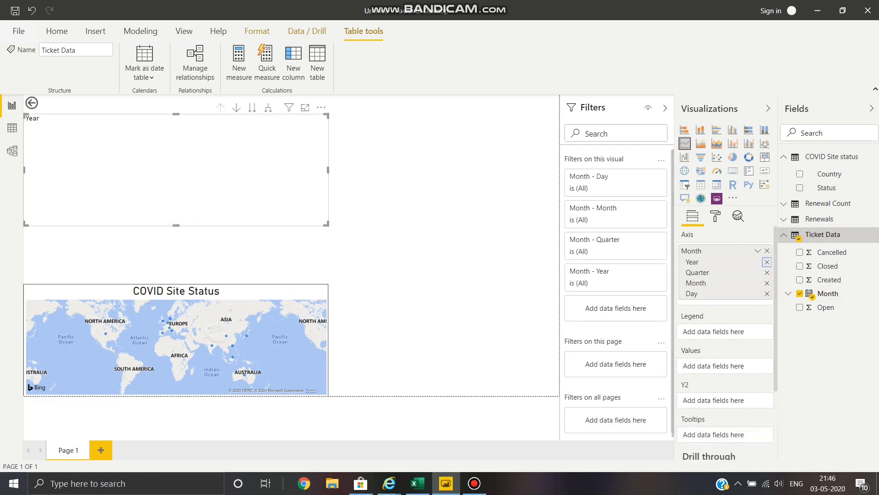
click(767, 262)
click(767, 261)
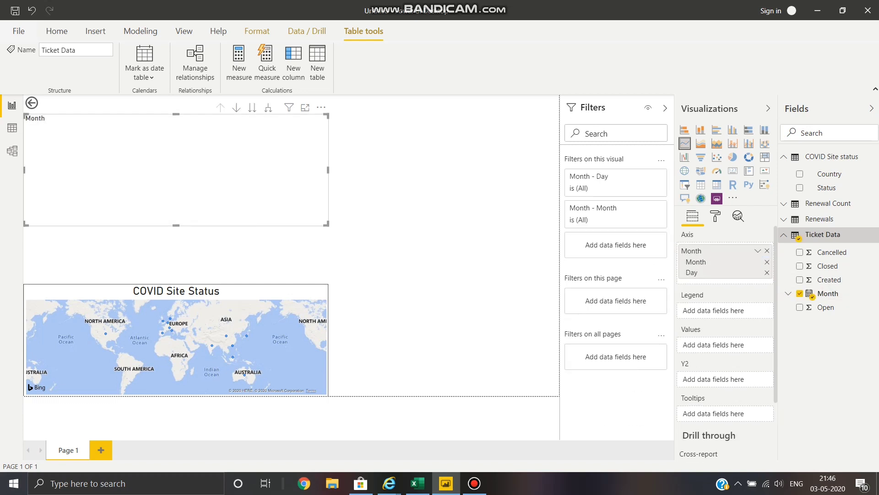
click(767, 272)
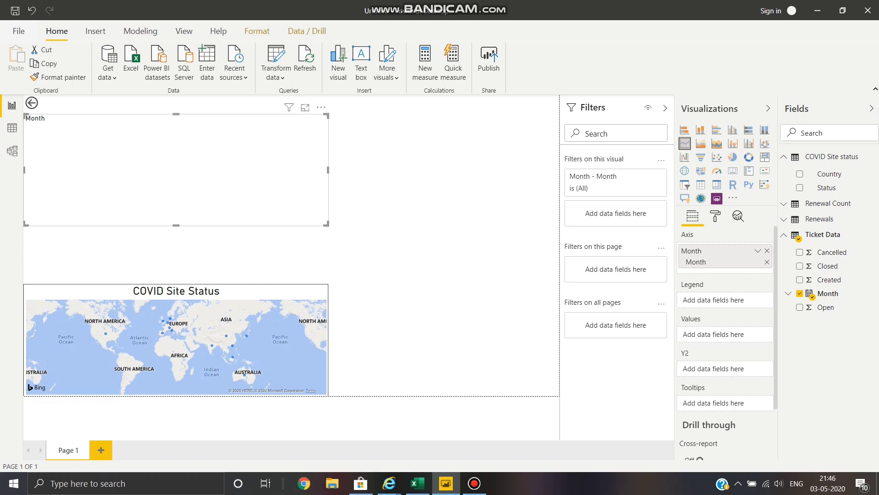
Step: Add the Cancelled, Closed, Created and Open fields from Ticket Data as the line chart's values
drag(831, 252, 712, 335)
drag(828, 266, 724, 348)
drag(829, 280, 714, 362)
drag(825, 307, 715, 377)
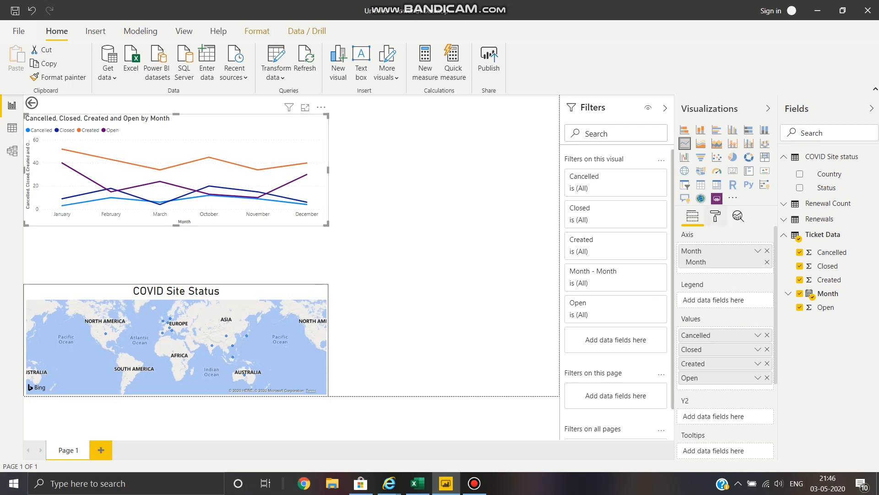
Step: Change the Cancelled line's data color to a light red from the theme colors
click(716, 217)
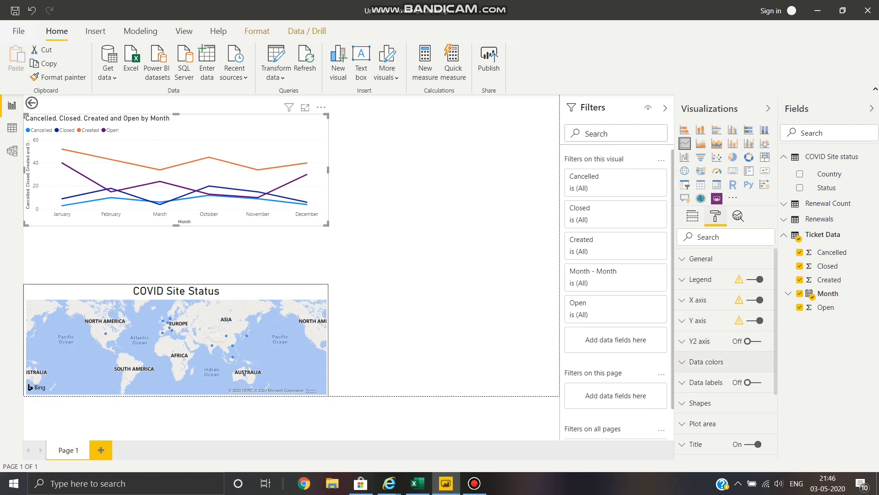
click(706, 361)
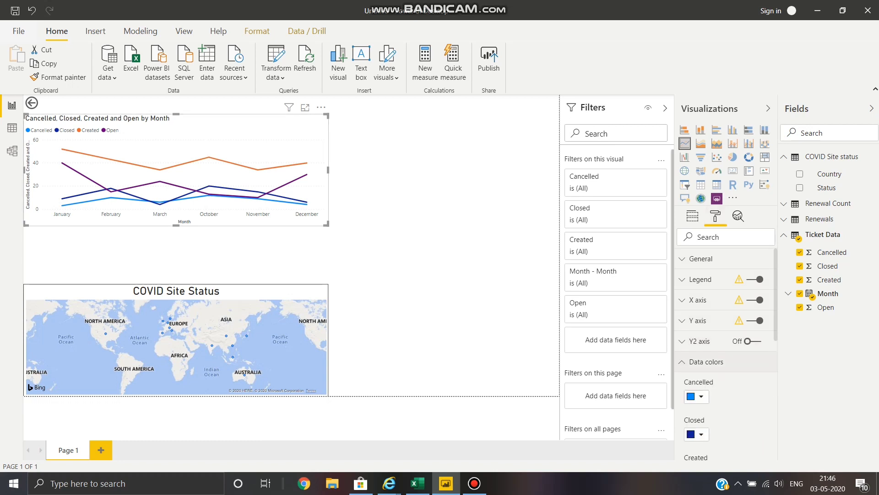
click(701, 397)
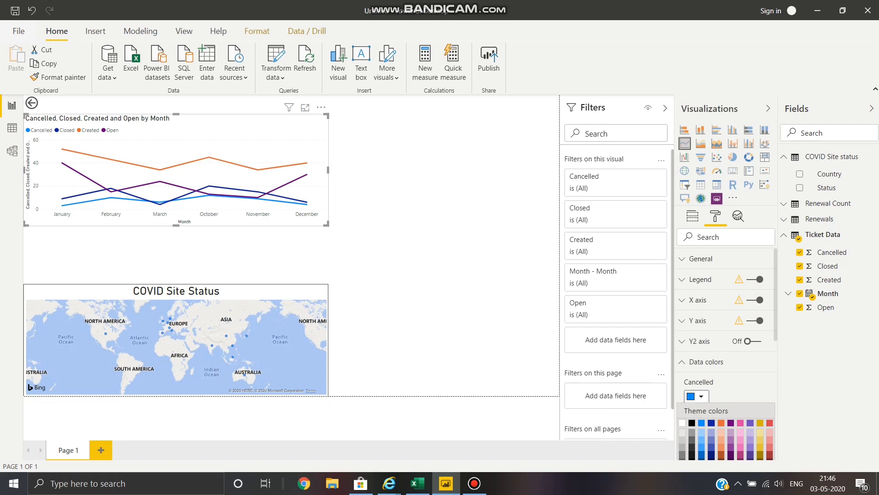
click(769, 447)
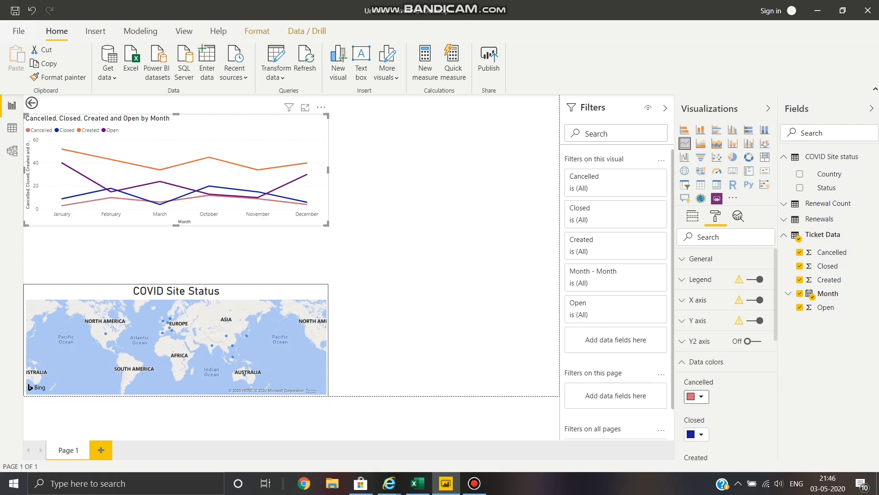
Step: Change the Closed line's data color to a custom bright green
scroll(726, 353, down, 3)
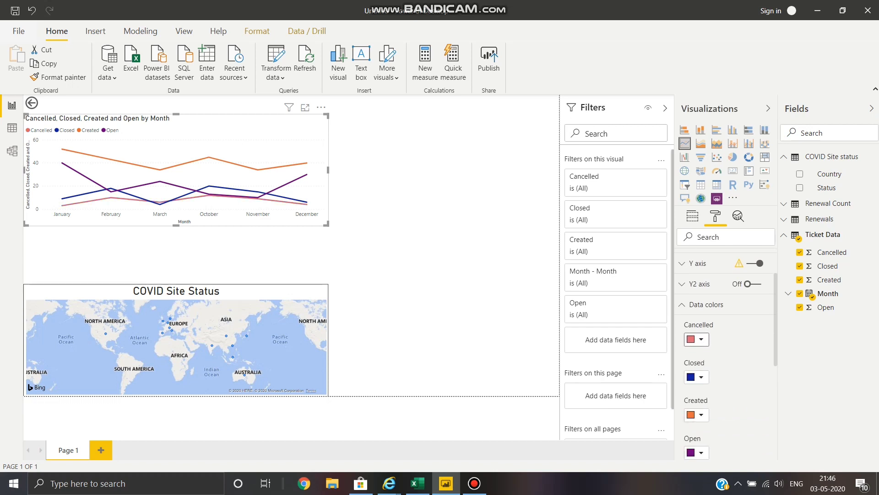
click(696, 339)
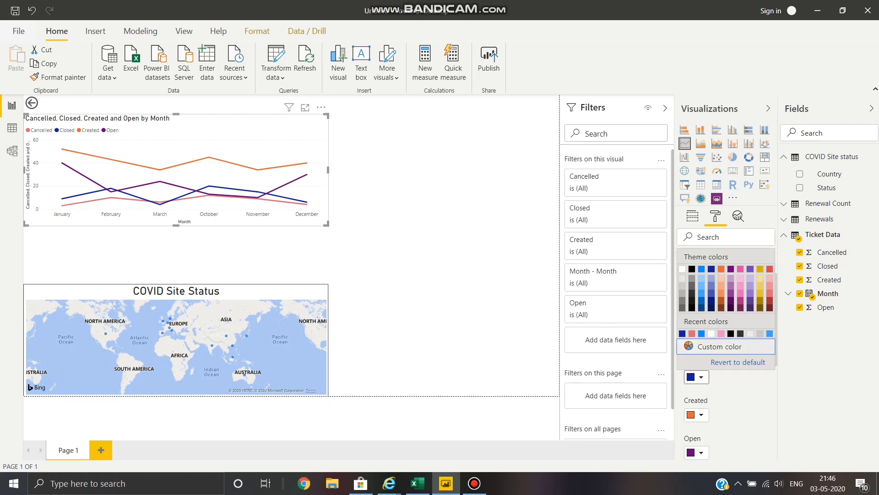
click(720, 347)
click(709, 265)
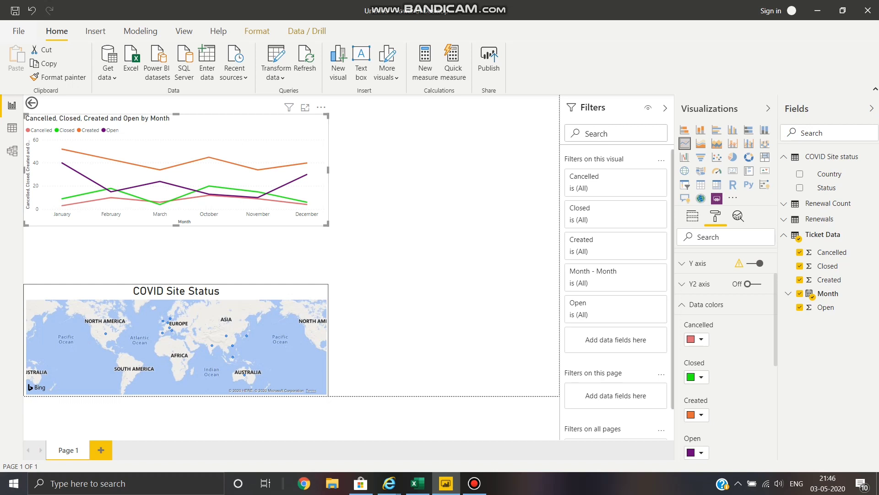
Step: Turn on the line chart's data labels and set their text size to 11 pt
scroll(728, 348, down, 5)
scroll(726, 343, down, 4)
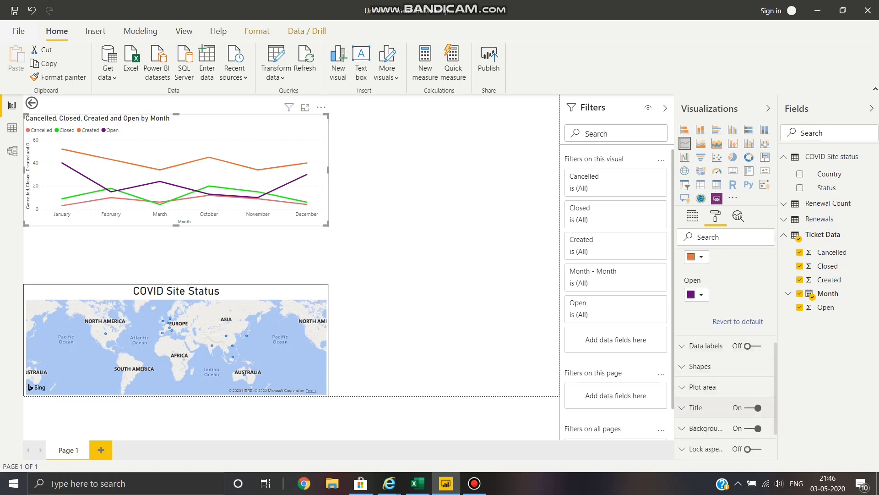
click(706, 286)
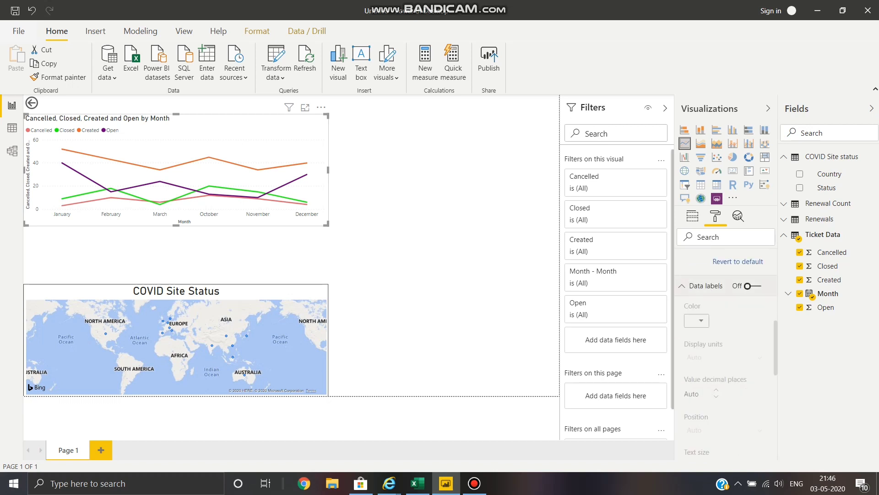
click(747, 286)
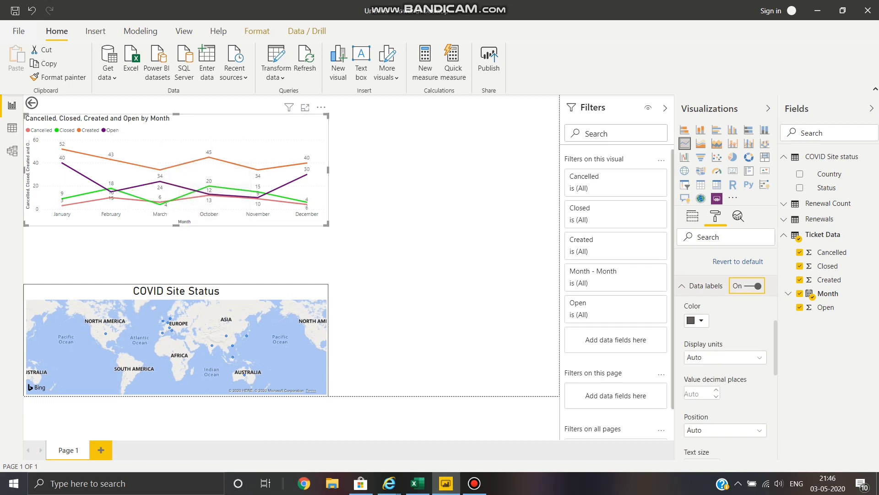
click(747, 286)
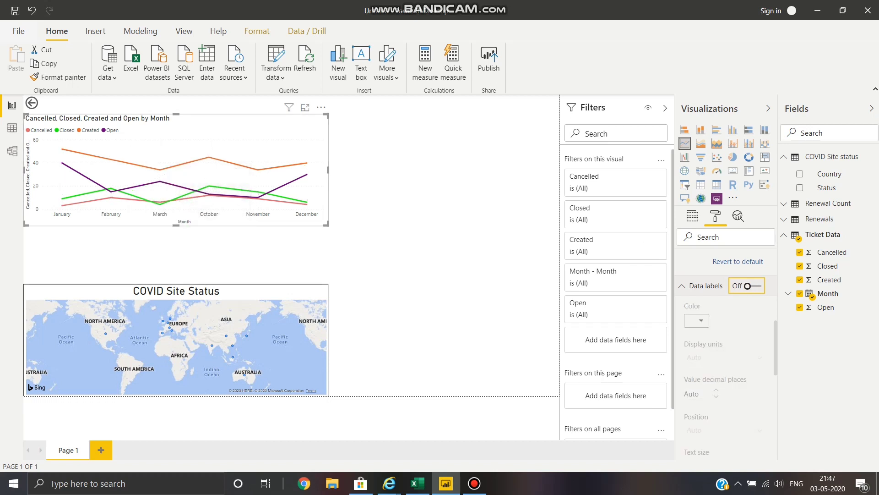
click(748, 285)
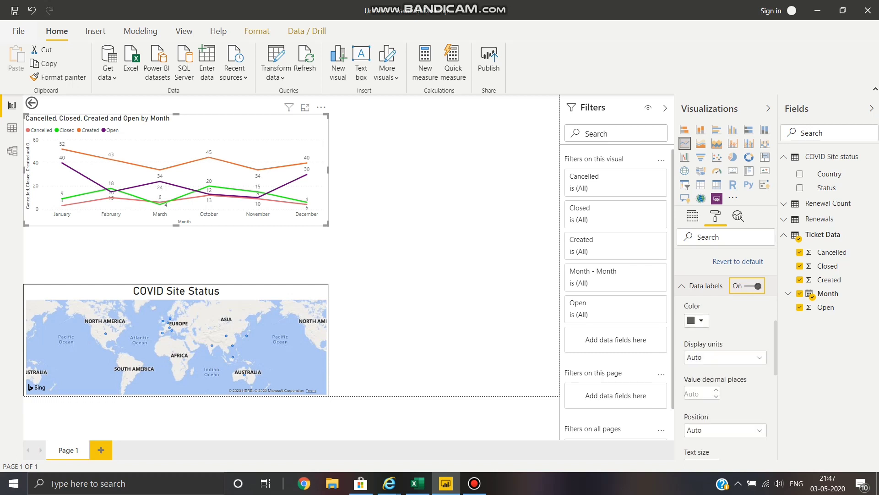
scroll(725, 344, down, 3)
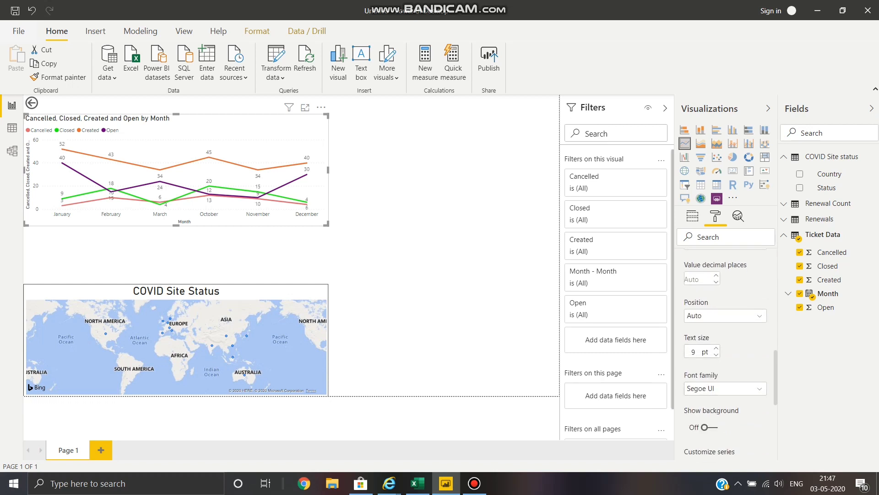
click(716, 347)
Step: Replace the line chart's title text with "Ticket Data"
scroll(726, 350, down, 3)
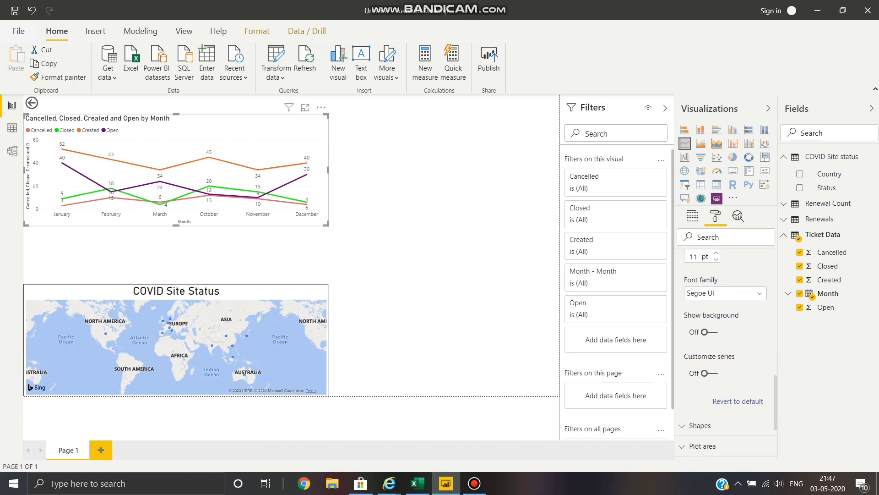
scroll(725, 351, down, 2)
click(695, 347)
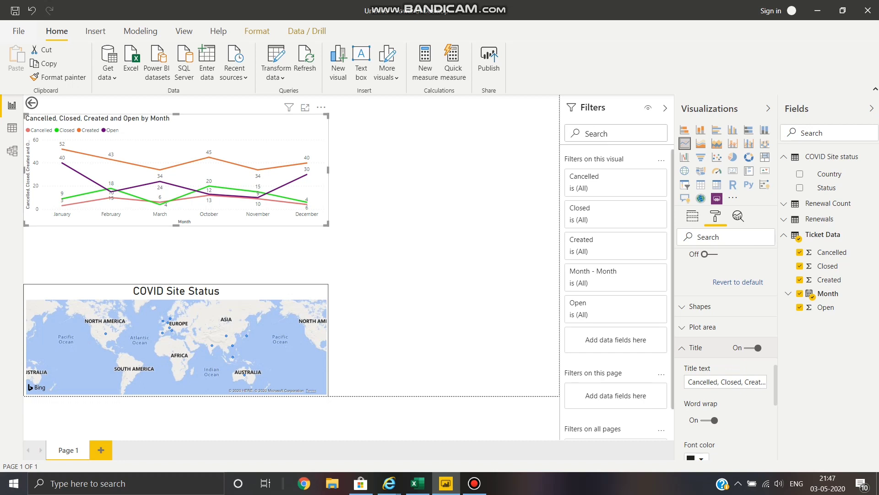
click(703, 382)
double_click(703, 381)
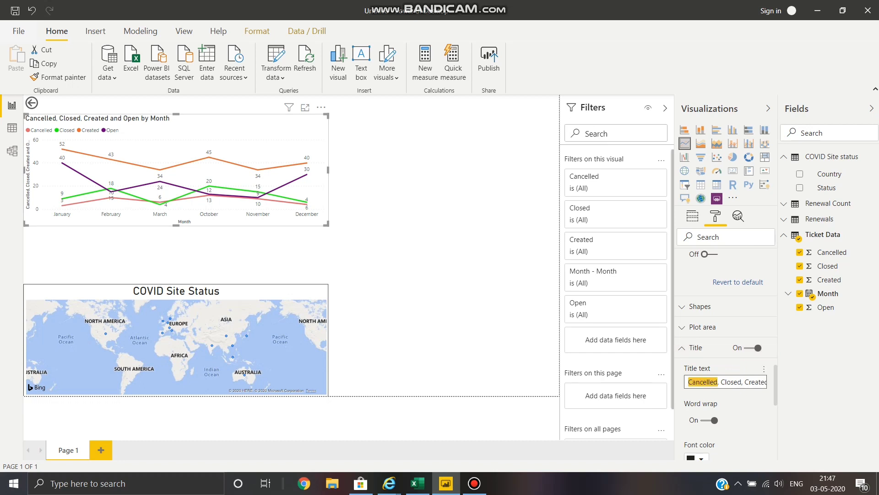
key(ctrl+a)
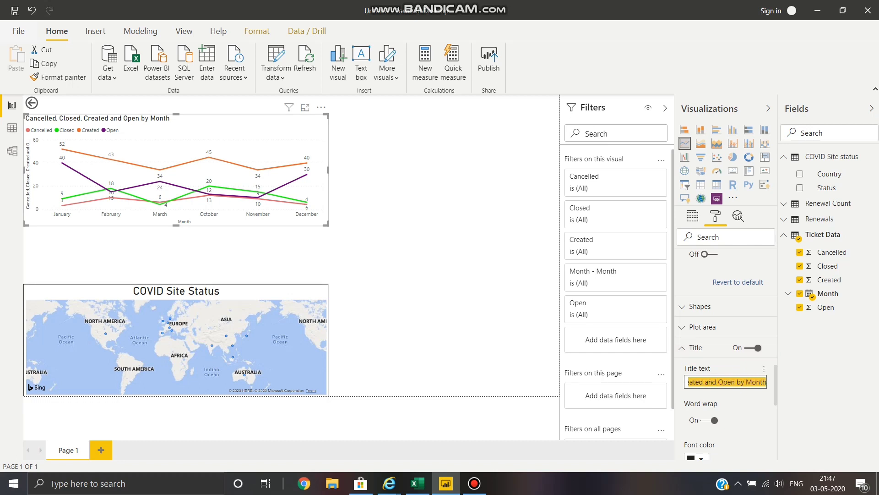
text(Ticket )
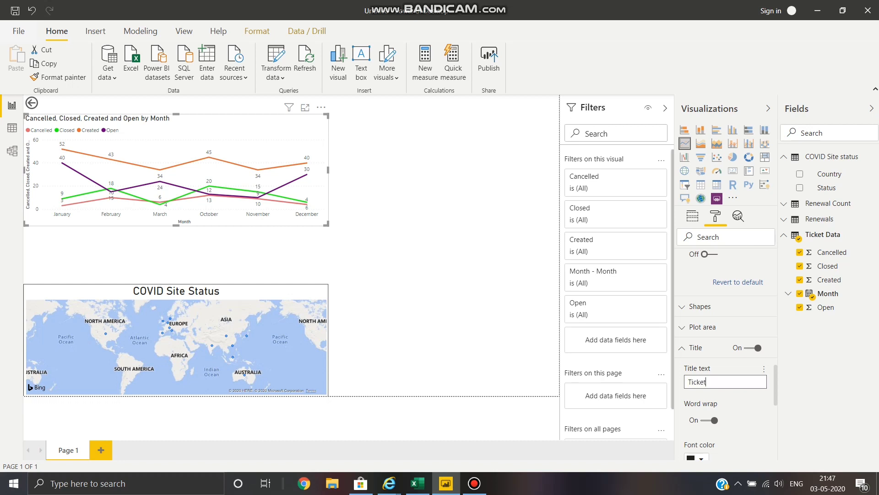
text(Data)
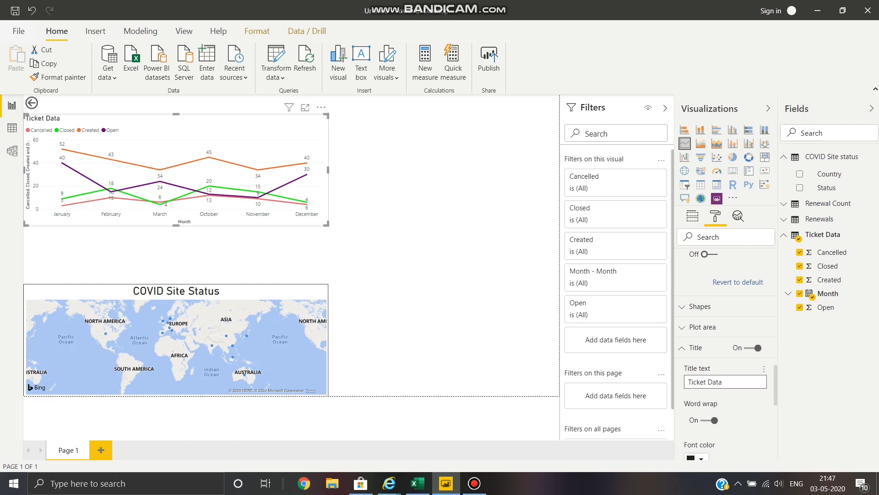
Step: Center the line chart's title and set its text size to 25 pt
scroll(727, 354, down, 3)
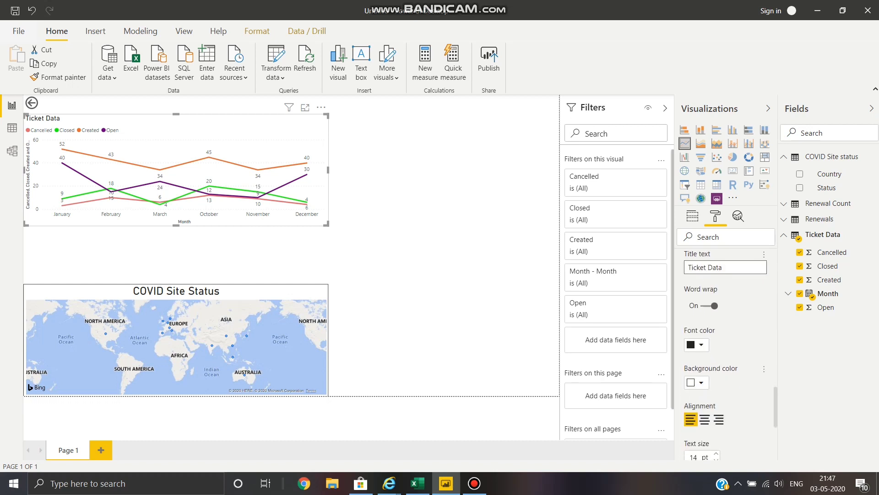
click(704, 419)
scroll(708, 412, down, 3)
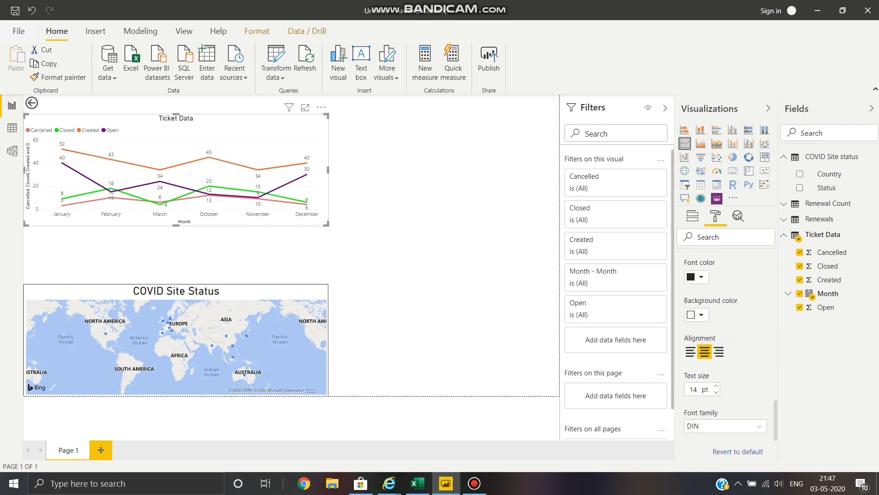
click(716, 339)
click(716, 339)
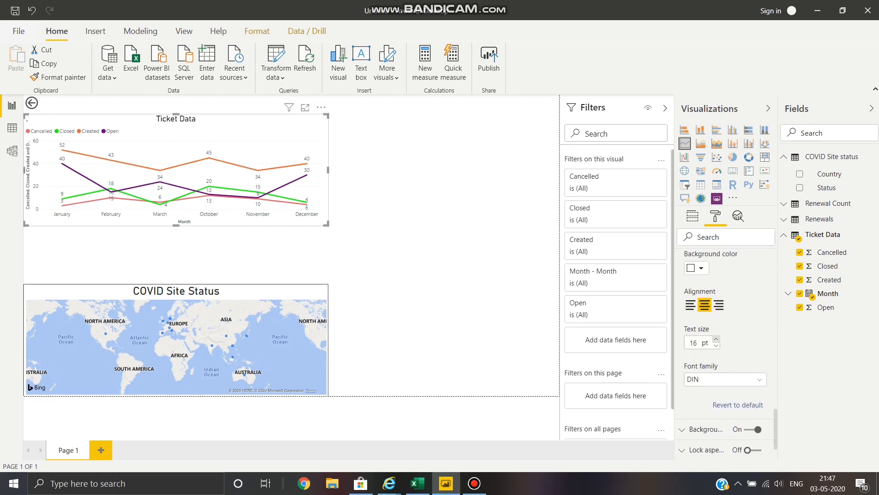
click(716, 339)
click(716, 339)
click(716, 338)
click(716, 339)
click(716, 338)
click(716, 338)
click(716, 339)
click(716, 339)
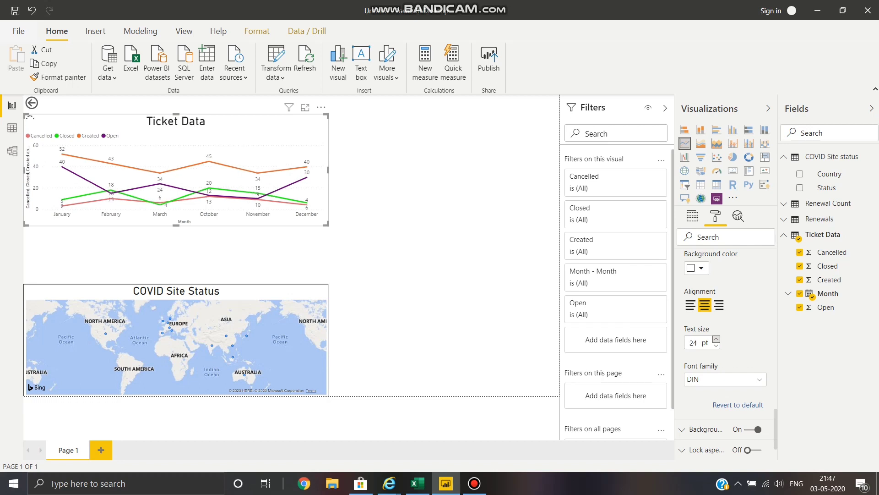
click(716, 339)
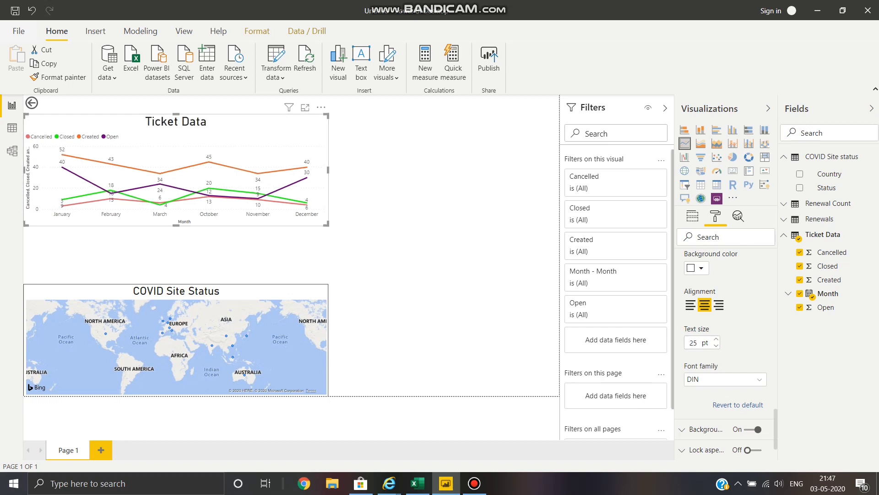
scroll(716, 339, down, 2)
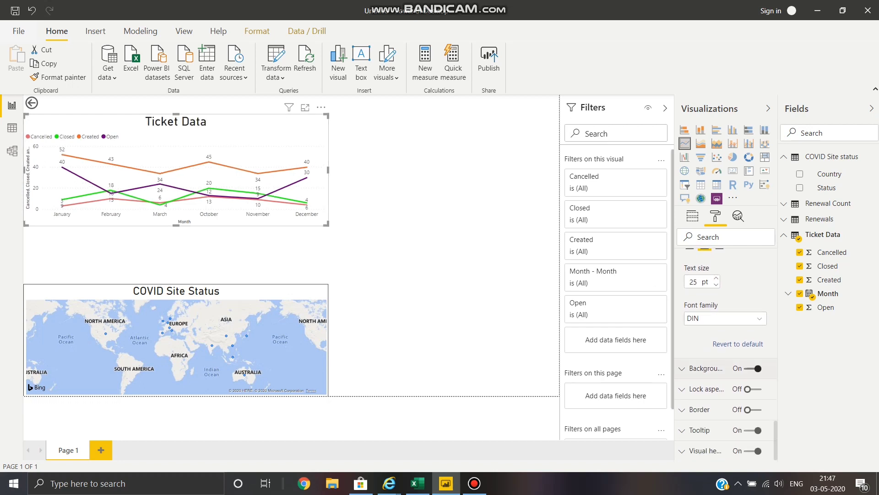
Step: Turn on the border around the Ticket Data line chart
click(705, 368)
scroll(726, 344, down, 4)
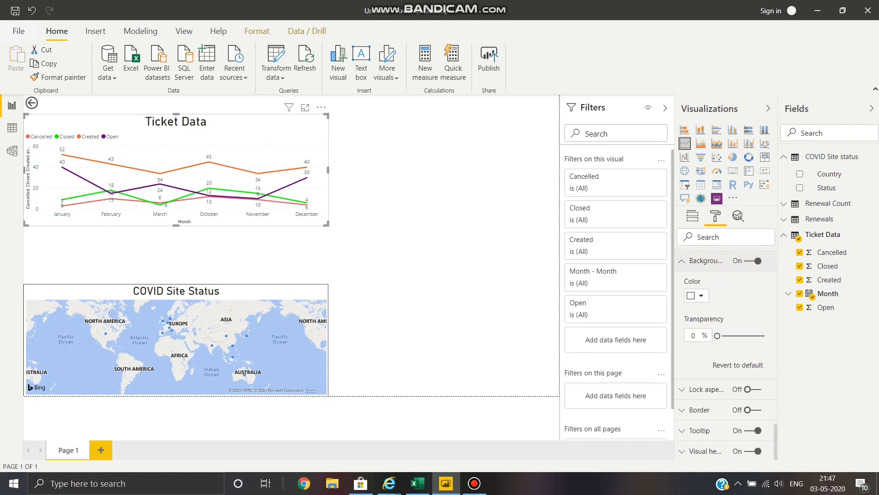
click(700, 410)
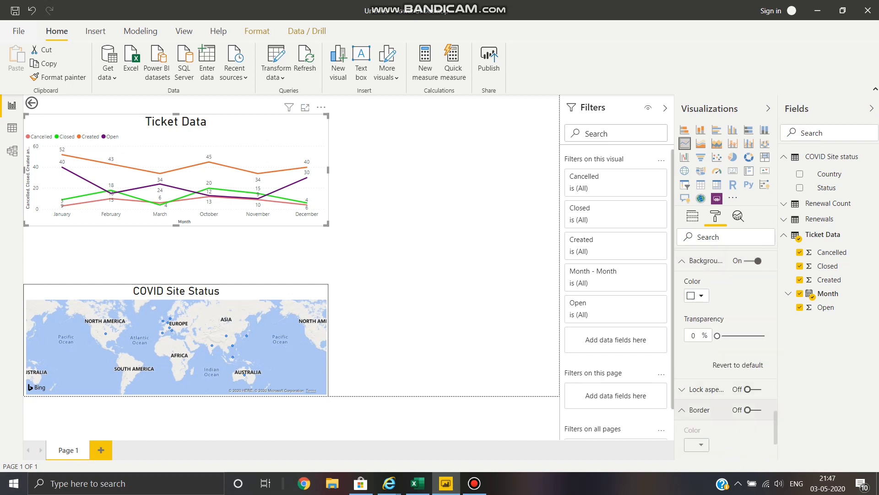
scroll(725, 354, down, 3)
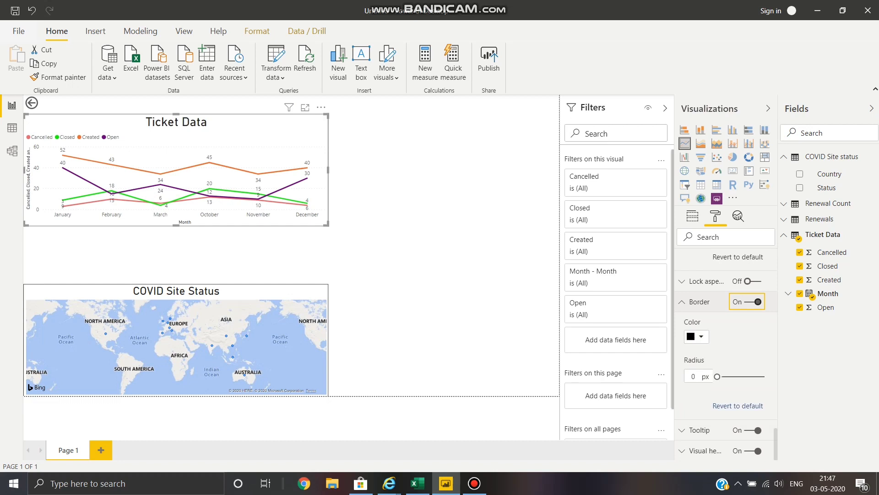
Step: Add a donut chart with the COVID Site status table's Status field as legend and the count of Status as values
click(431, 256)
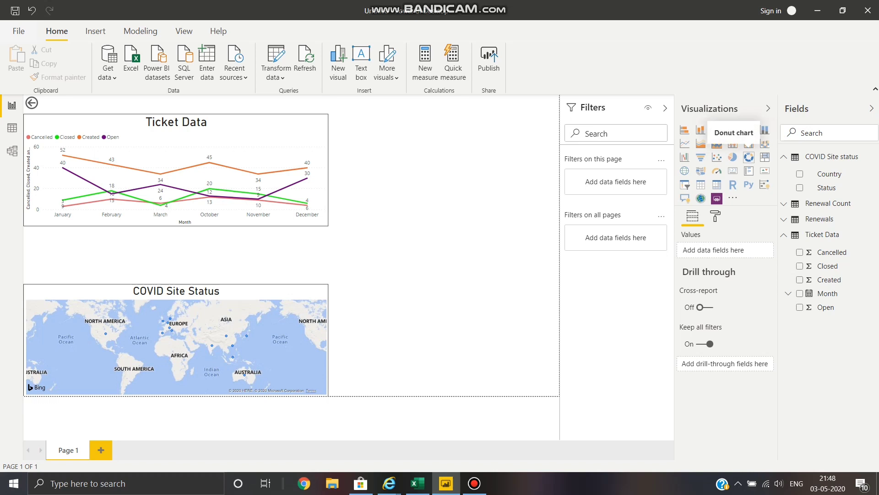
click(748, 157)
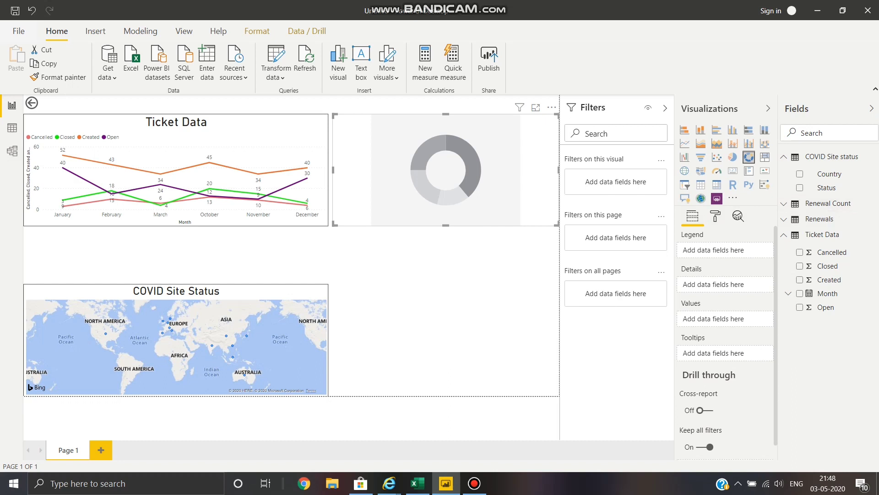
drag(826, 187, 725, 250)
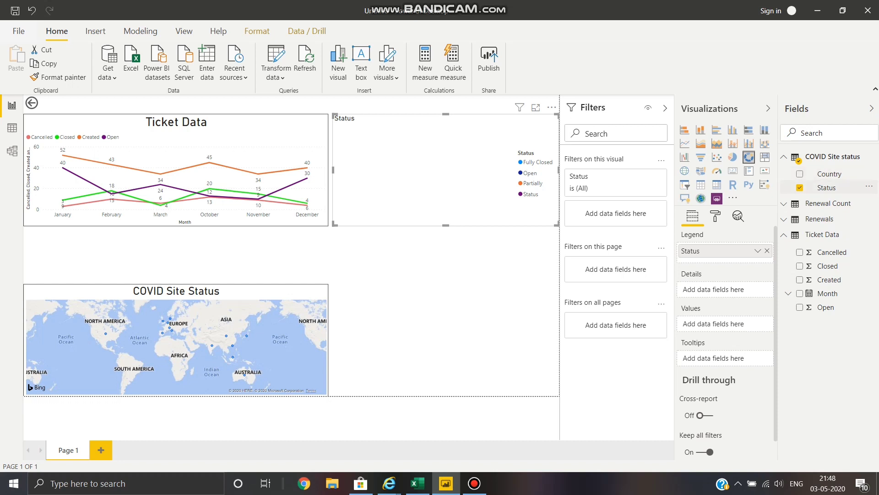
drag(826, 188, 717, 325)
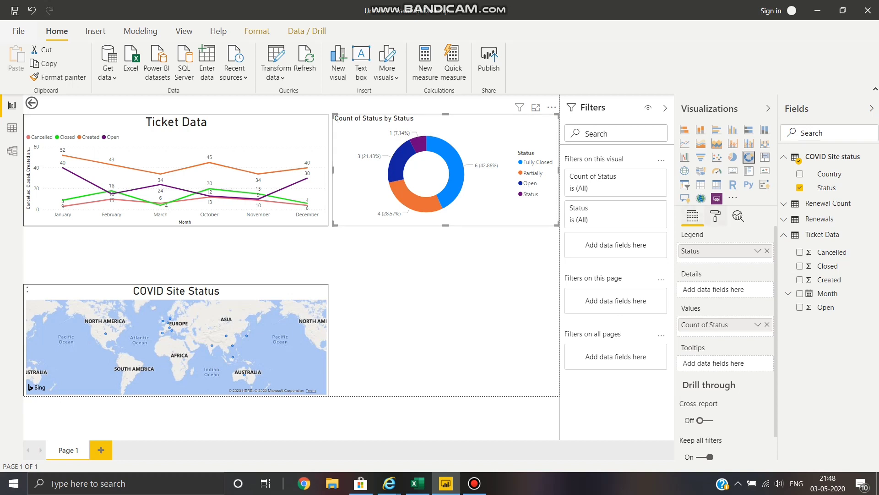
Step: Replace the donut chart's title text with "Country Count by status"
click(715, 216)
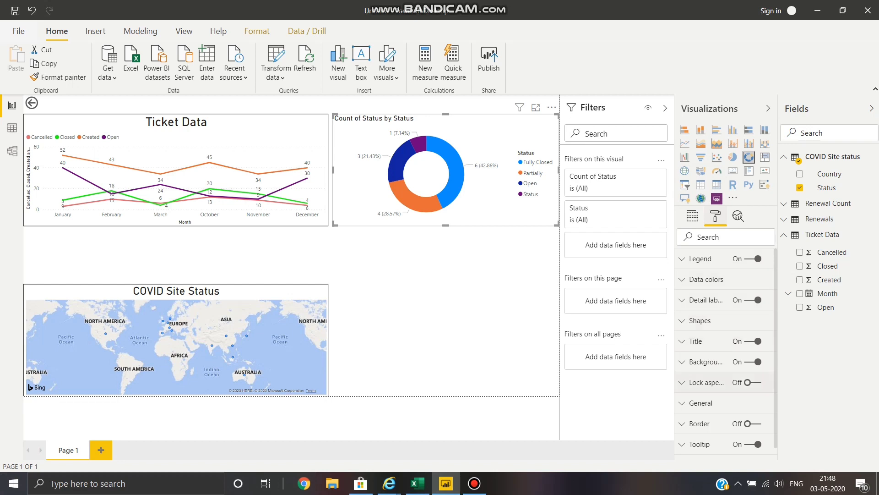
click(696, 341)
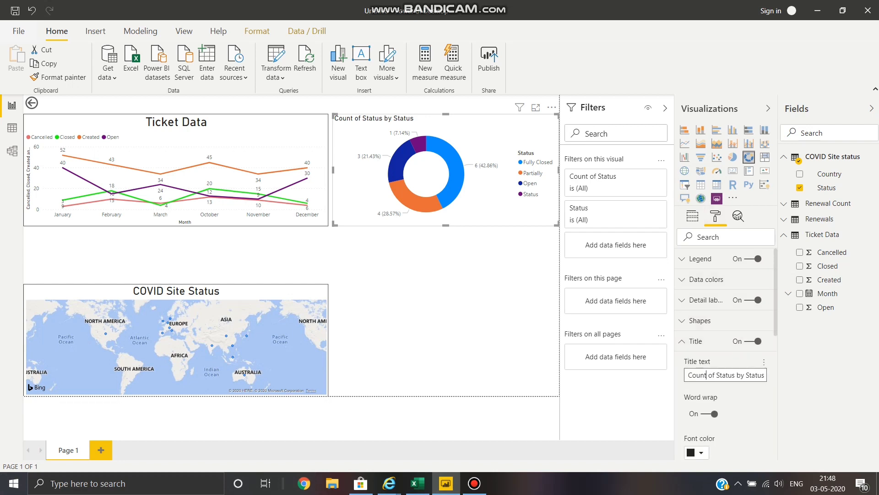
drag(688, 375, 765, 374)
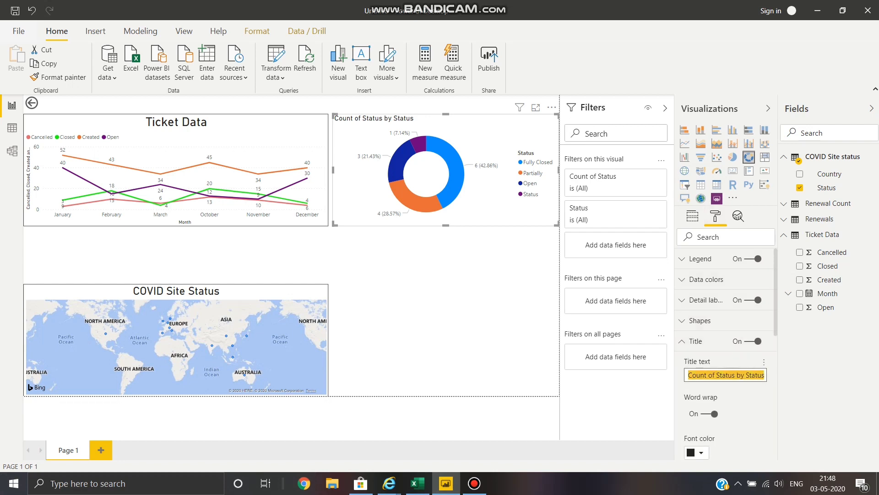
text(Country)
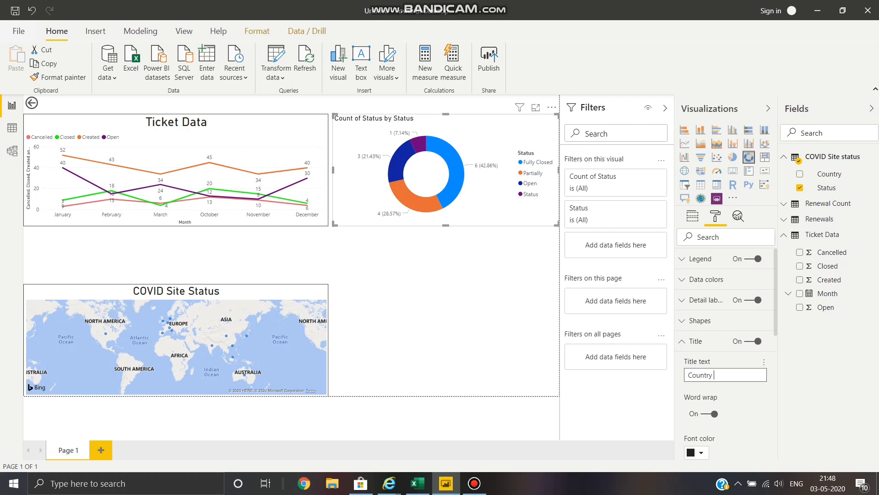
text( Count by status)
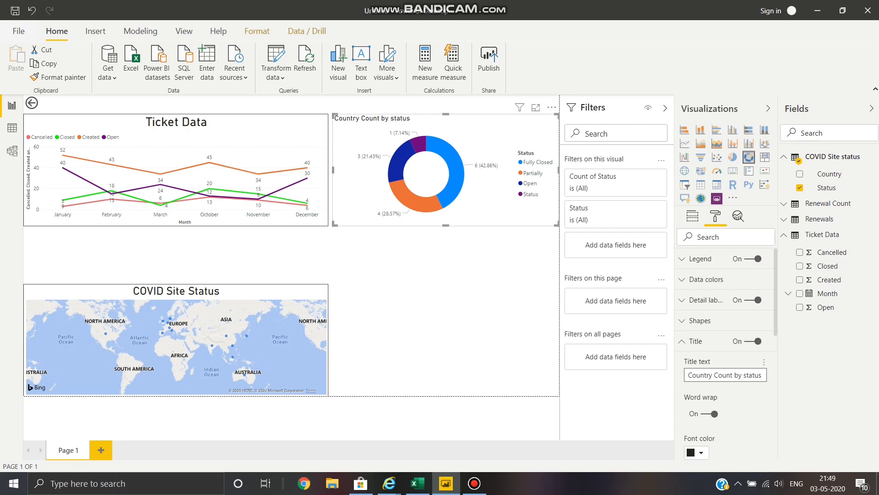
Step: Change the donut chart's Fully Closed color to the recent bright green and its Open color to a custom red
click(706, 279)
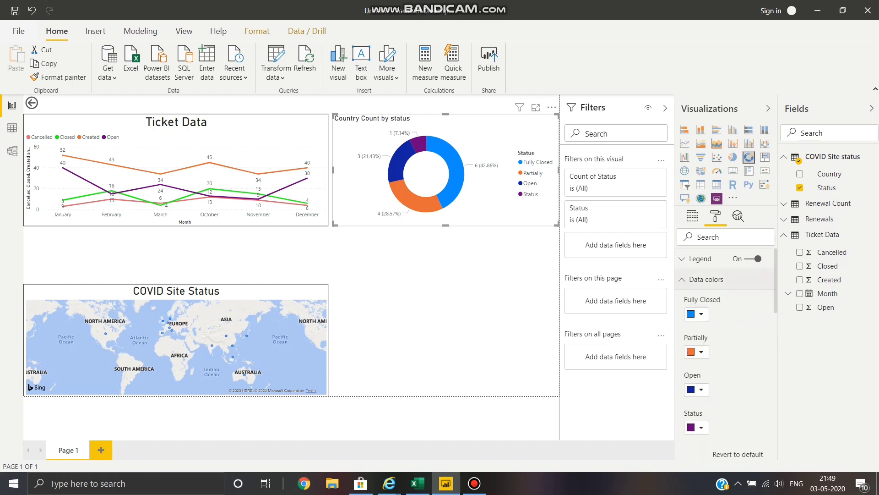
click(701, 314)
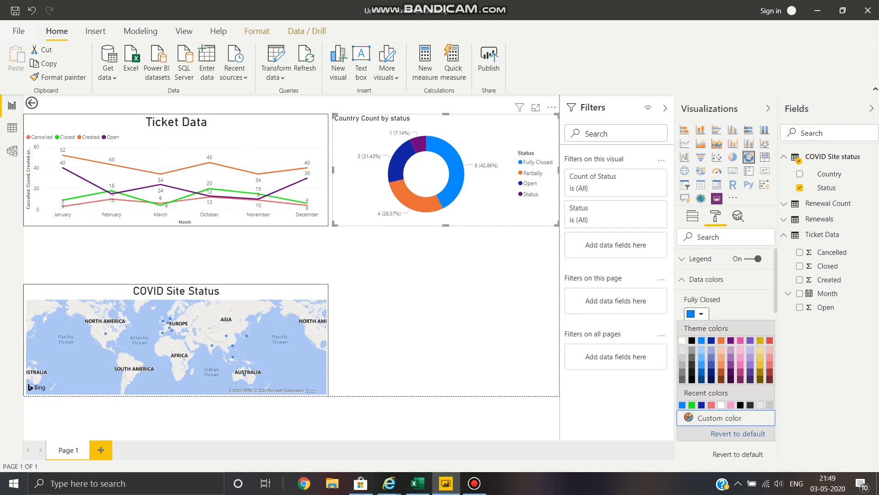
click(692, 405)
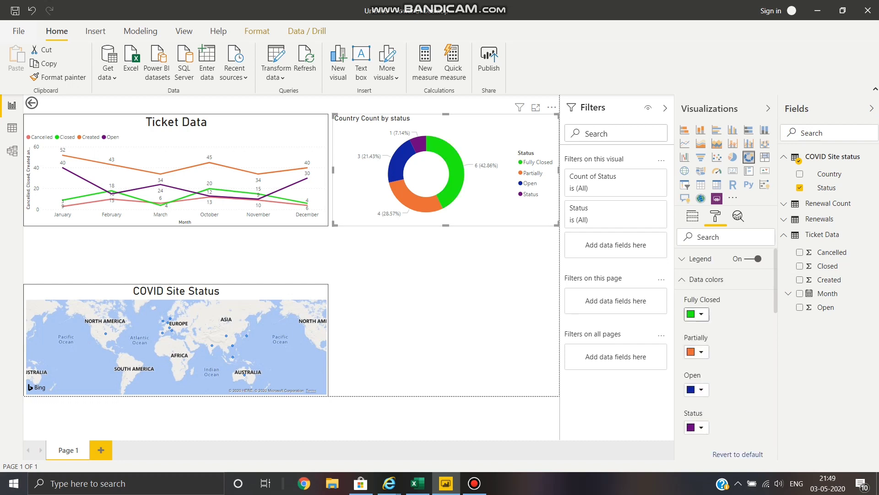
click(701, 351)
click(701, 352)
click(701, 389)
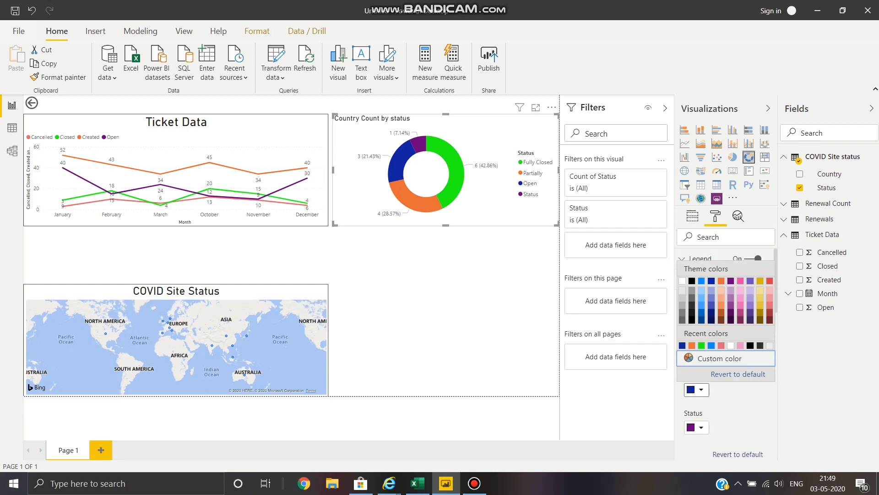
click(719, 359)
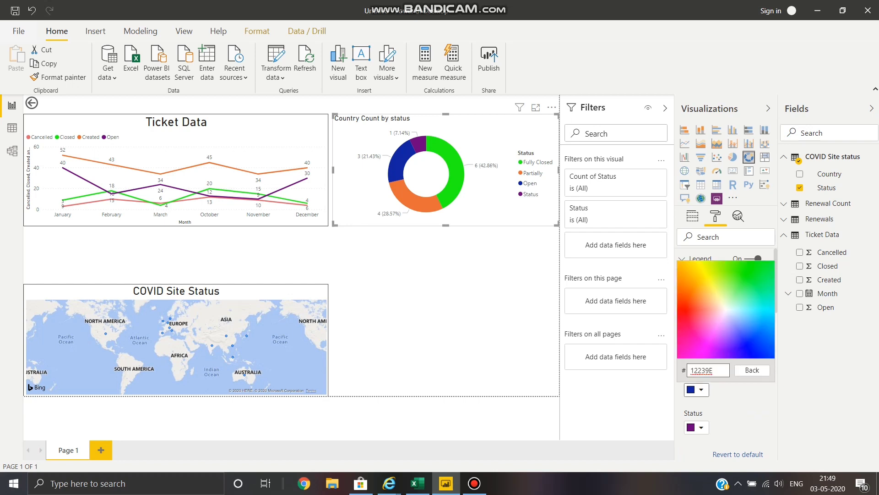
click(684, 320)
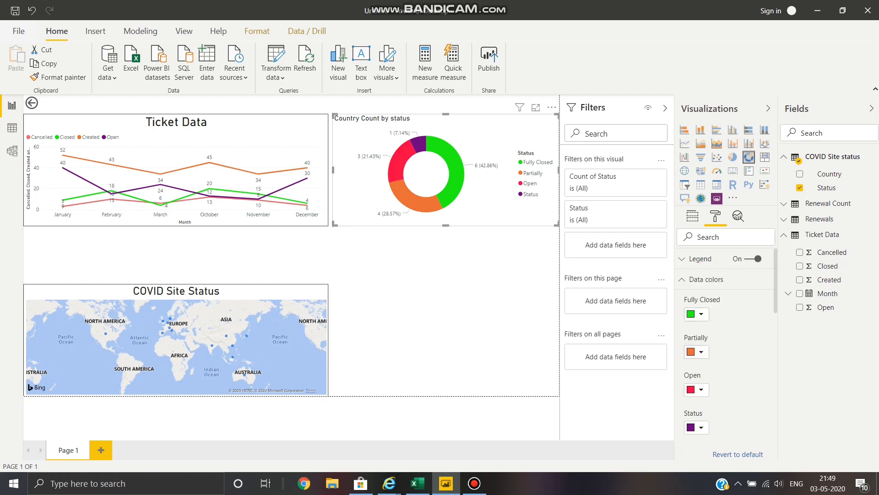
Step: Change the data color of the donut chart's Status category to white
scroll(726, 348, down, 3)
click(696, 312)
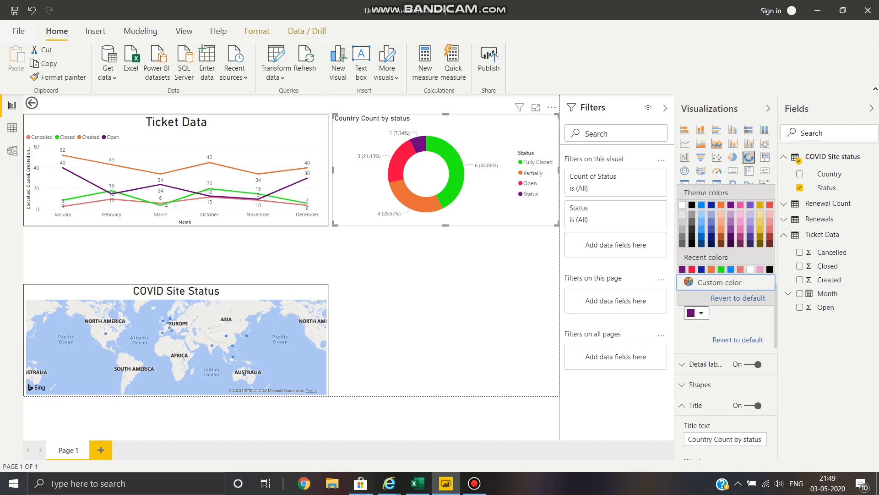
click(750, 269)
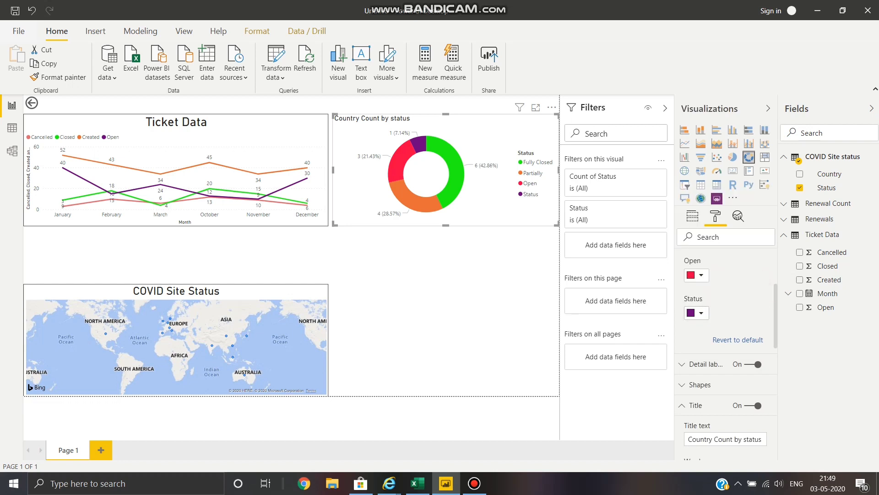
click(700, 313)
click(750, 269)
click(701, 313)
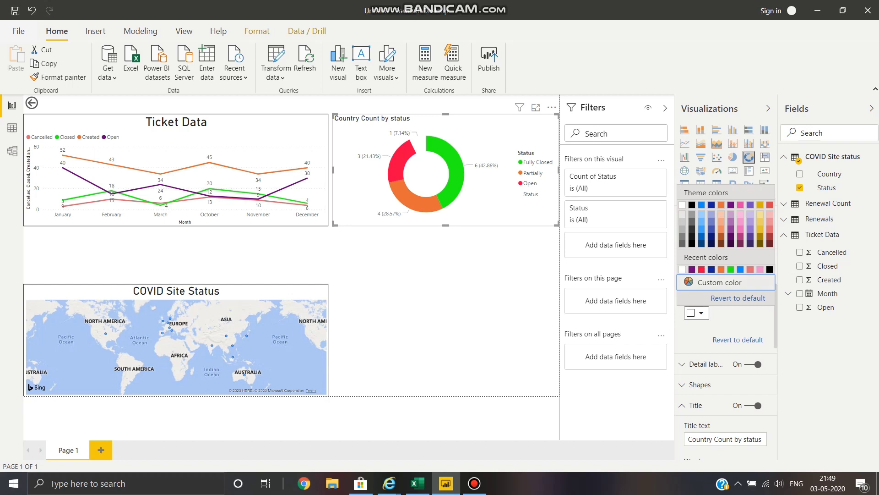
click(719, 282)
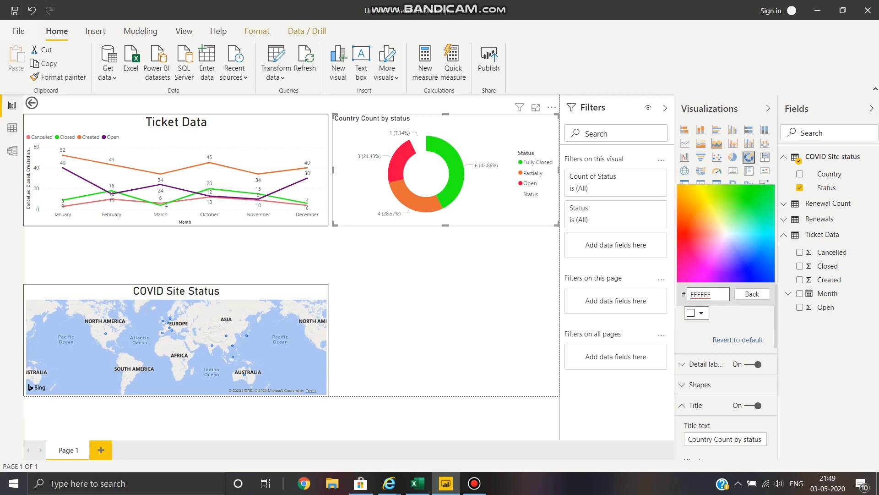
key(Return)
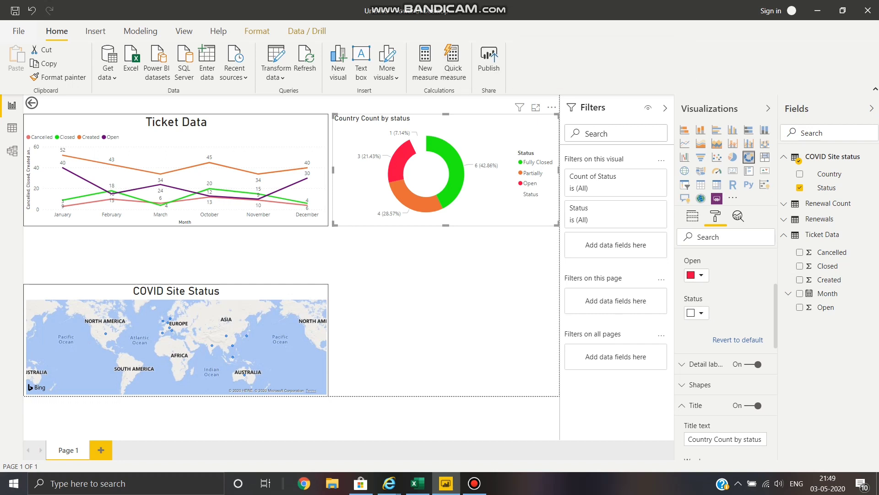
Step: Filter the donut chart by Status to include only Fully Closed, Open and Partially
click(644, 176)
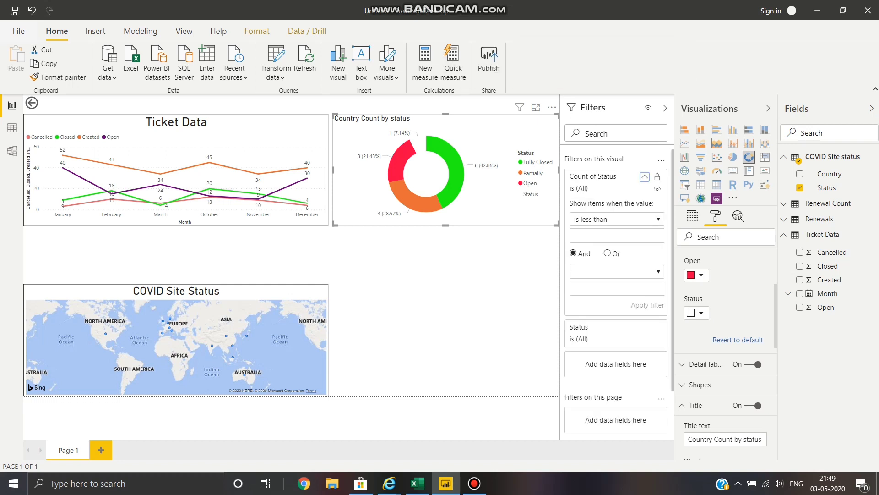
click(644, 176)
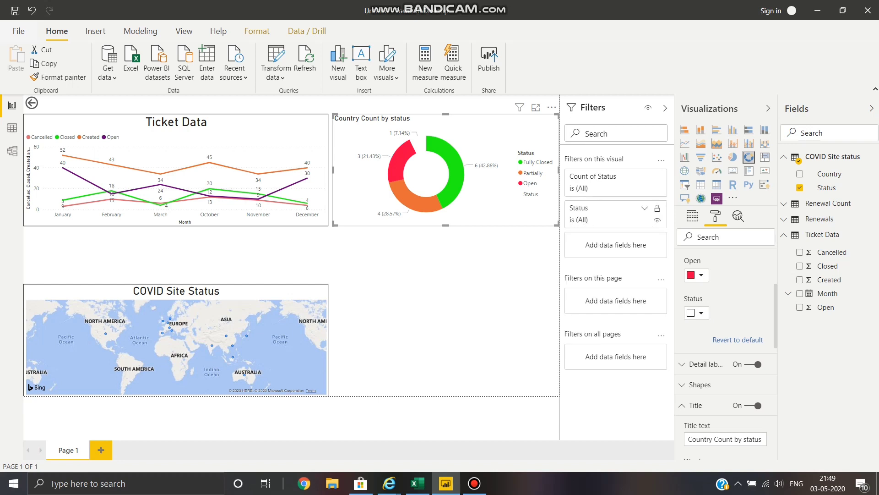
click(645, 208)
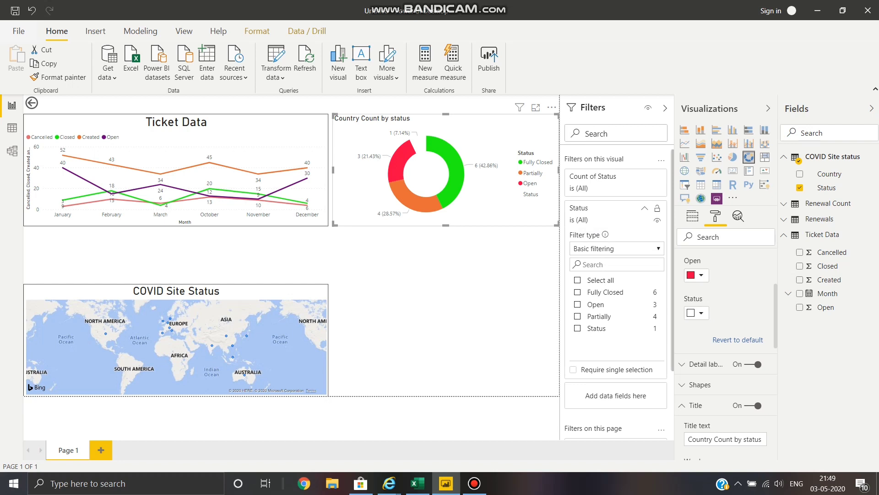
click(577, 291)
click(577, 305)
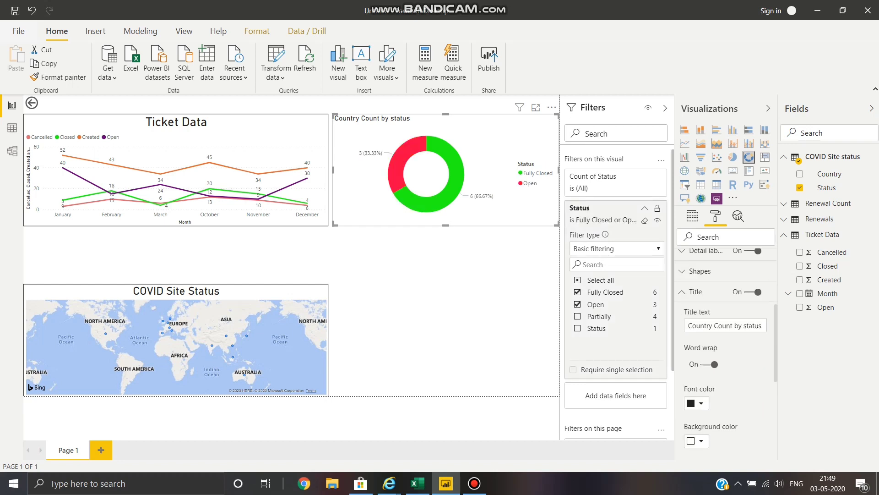
click(578, 316)
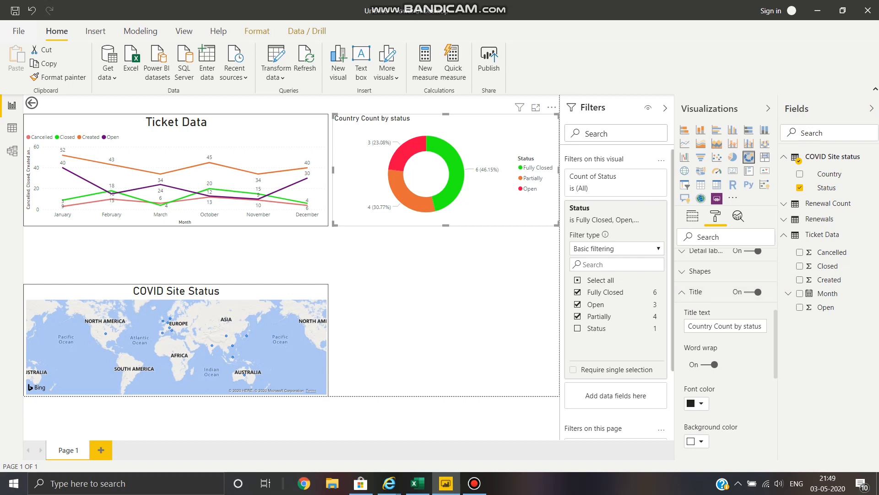
Step: Turn on the border around the donut chart and deselect it
scroll(725, 348, down, 6)
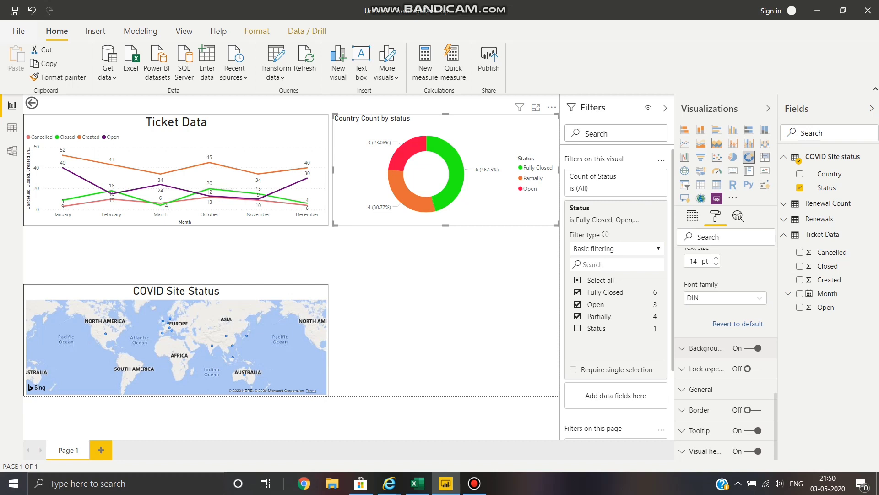
click(751, 409)
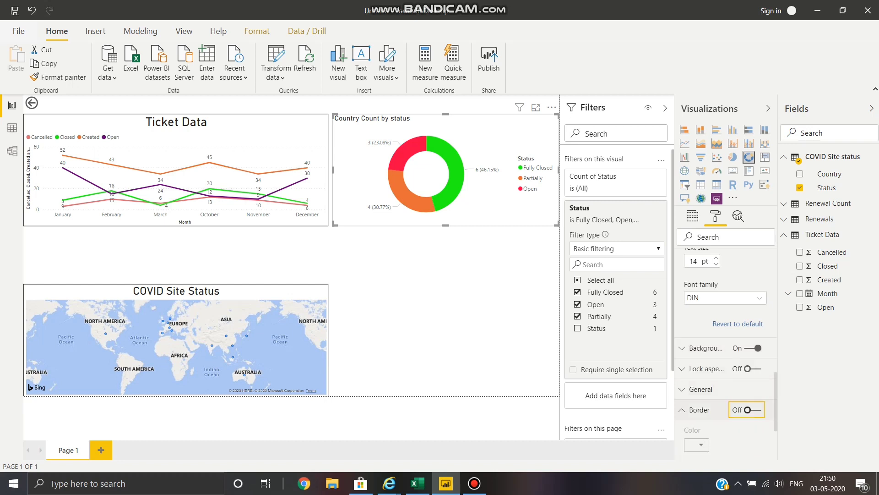
scroll(725, 348, down, 3)
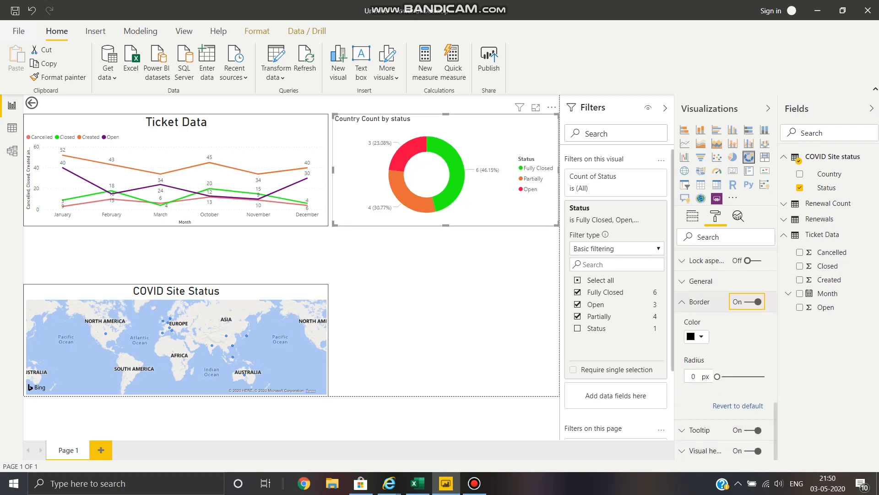
click(257, 254)
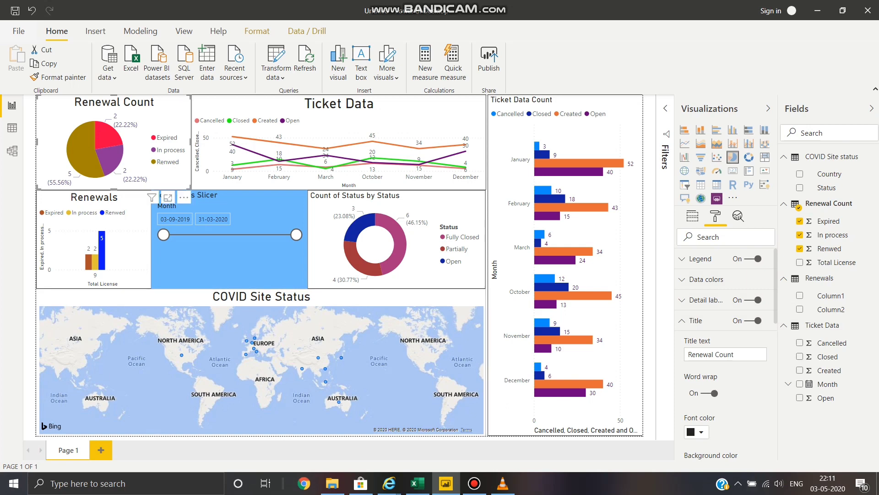
Step: Review the fields used by the Renewal Count pie chart, the Ticket Data line chart and the Ticket Data Count bar chart
click(692, 215)
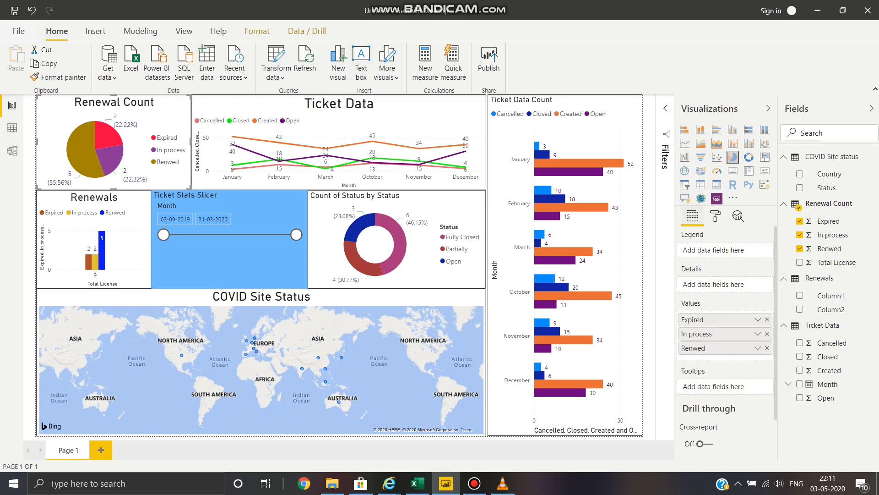
click(357, 111)
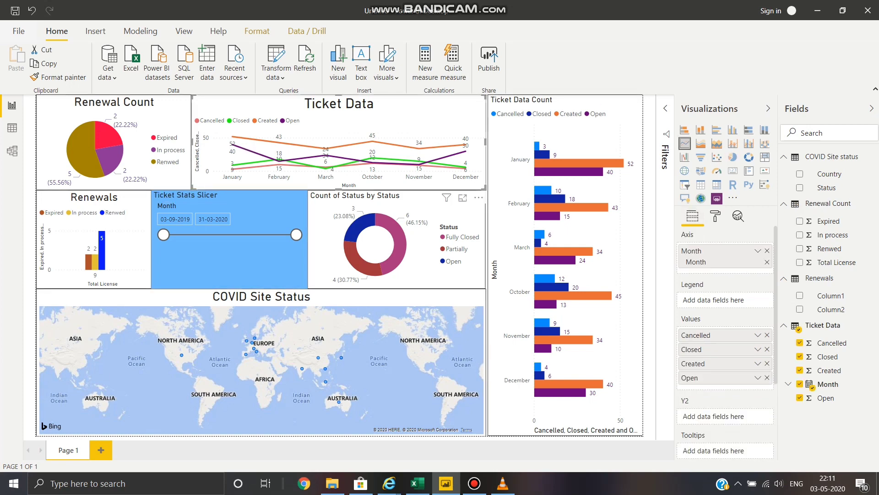
click(568, 269)
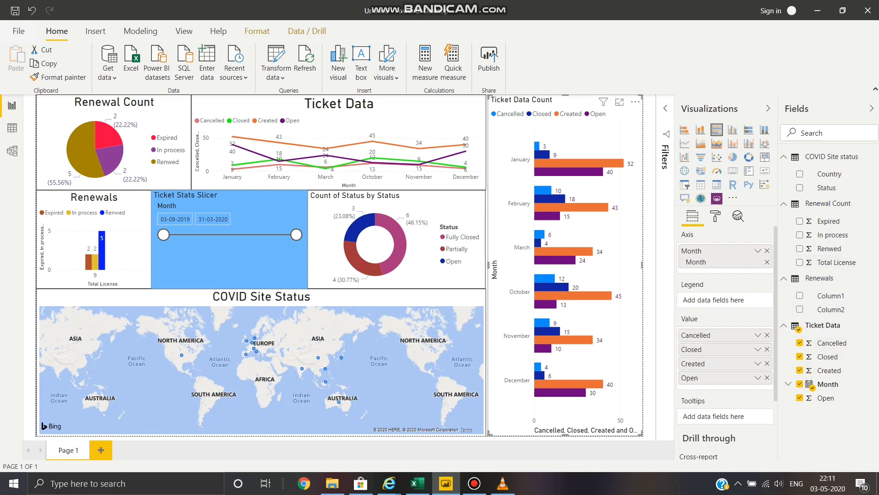
Step: Review the Ticket Data Count bar chart's formatting, covering its data colors, title, background and border settings
click(716, 216)
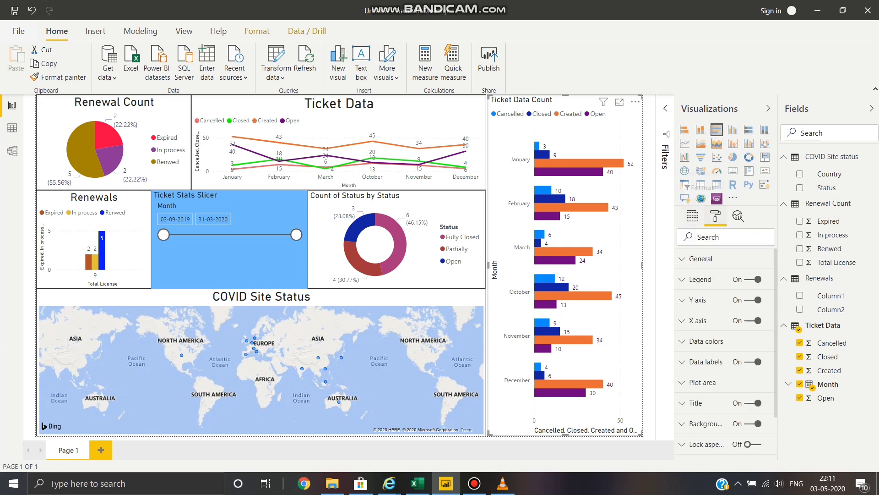
click(707, 340)
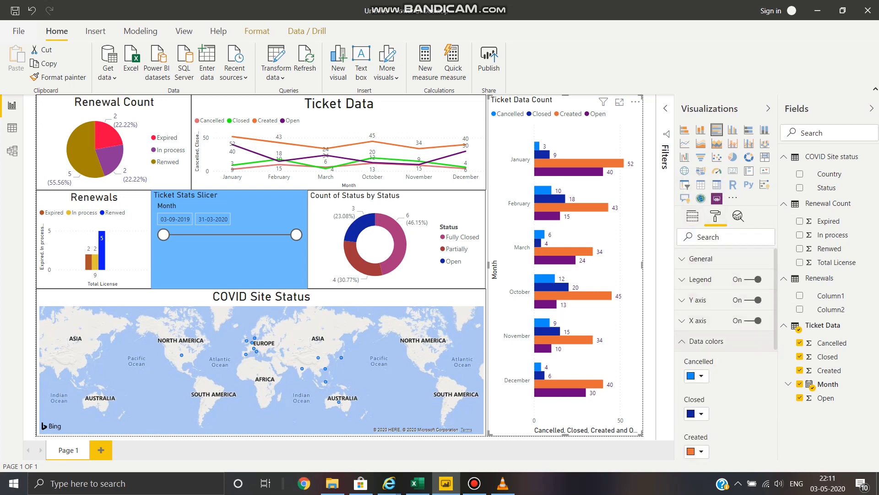
scroll(714, 343, down, 5)
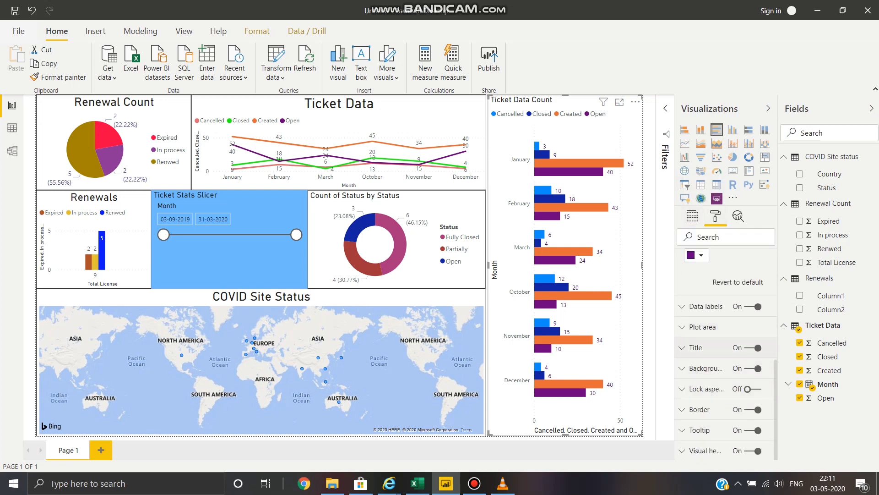
click(700, 347)
scroll(726, 343, down, 4)
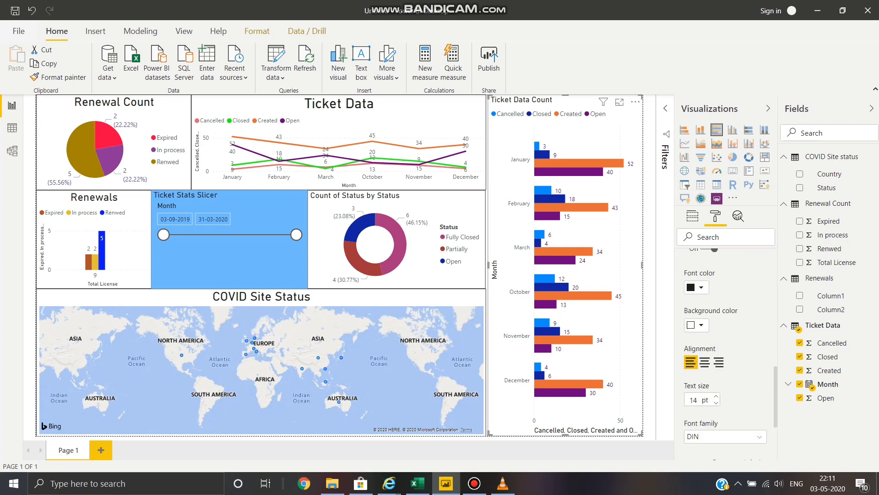
scroll(726, 353, down, 2)
click(705, 372)
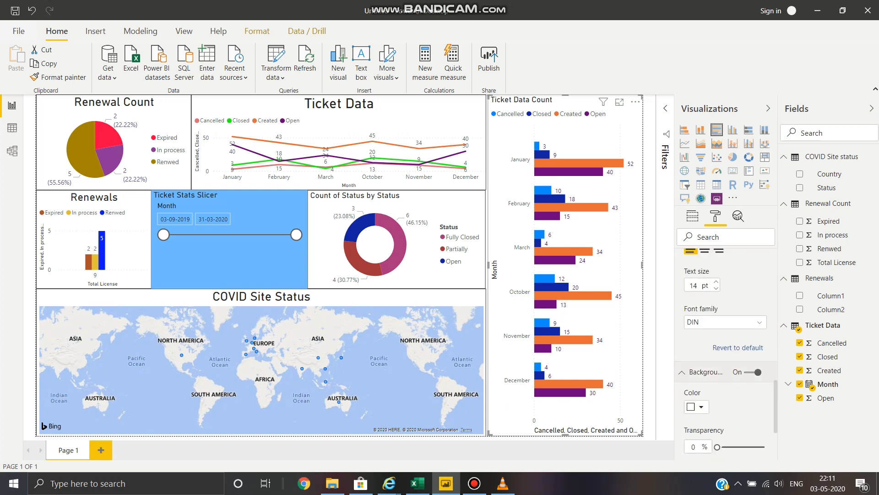
scroll(726, 348, down, 2)
click(700, 409)
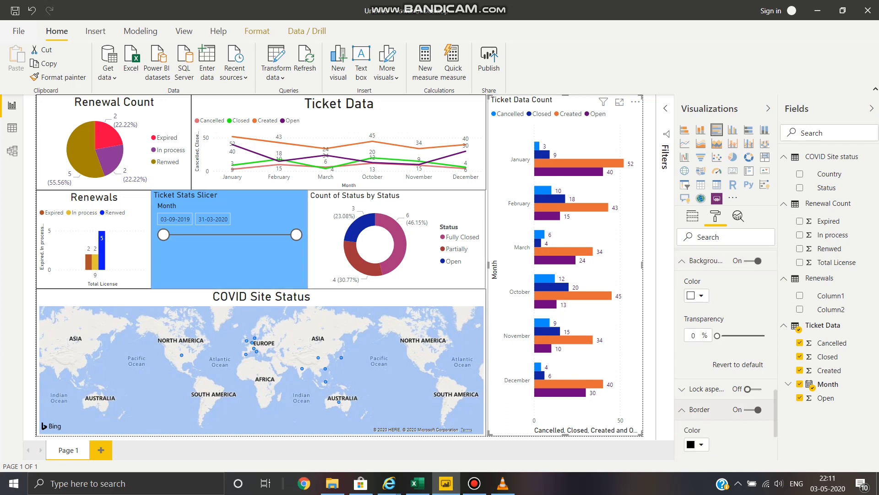
Step: Highlight the donut chart's Fully Closed slice and review the chart's data colors and assigned fields
click(400, 244)
scroll(309, 349, up, 2)
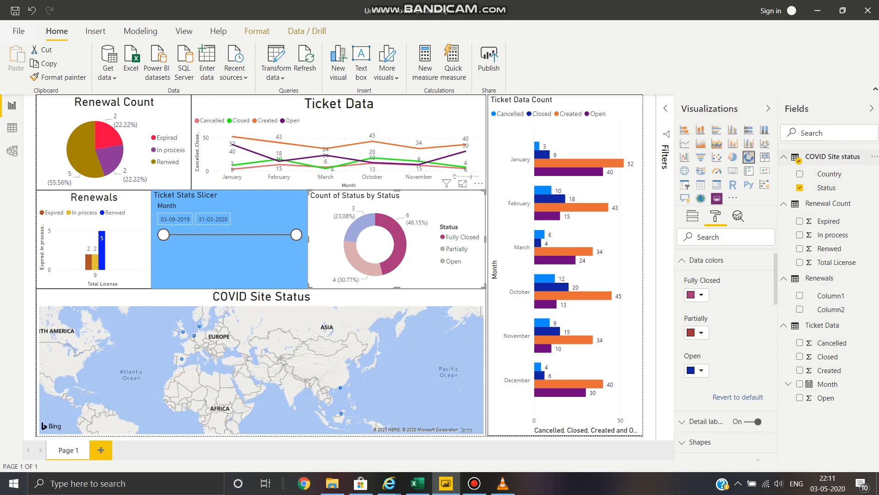
click(692, 216)
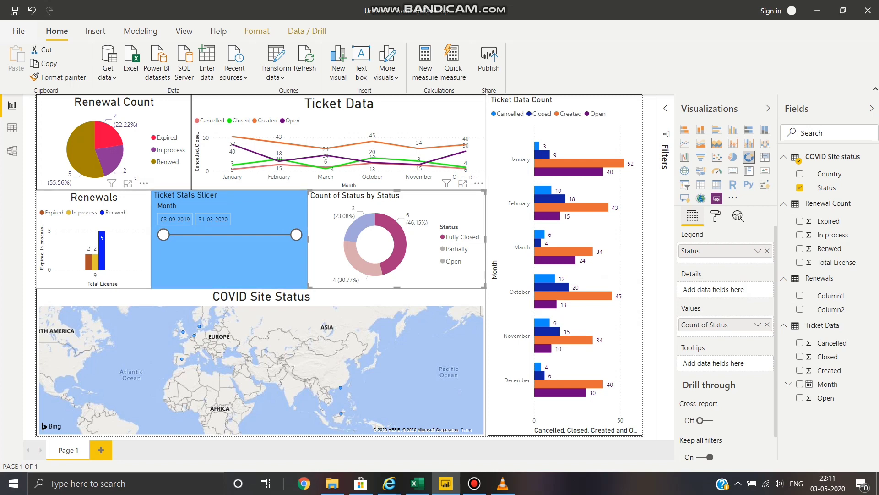
Step: Review the Ticket Stats Slicer's title and date input formatting, and turn on the border around the slicer
click(224, 260)
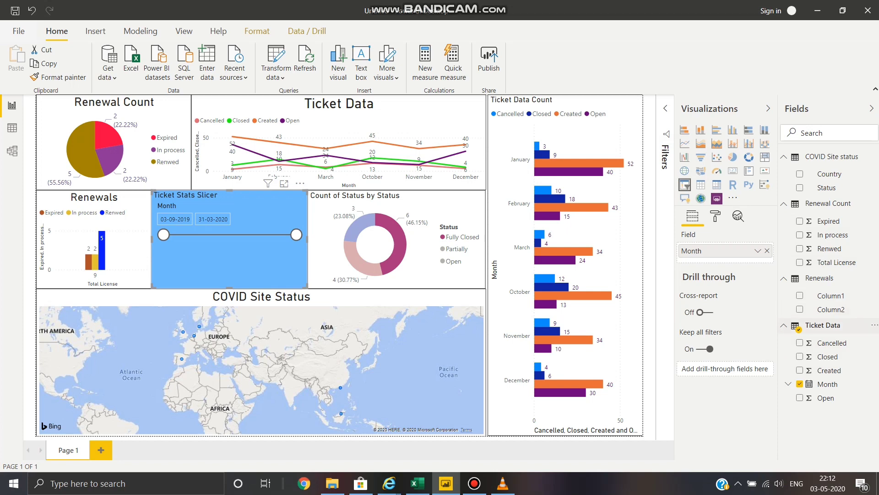
click(715, 216)
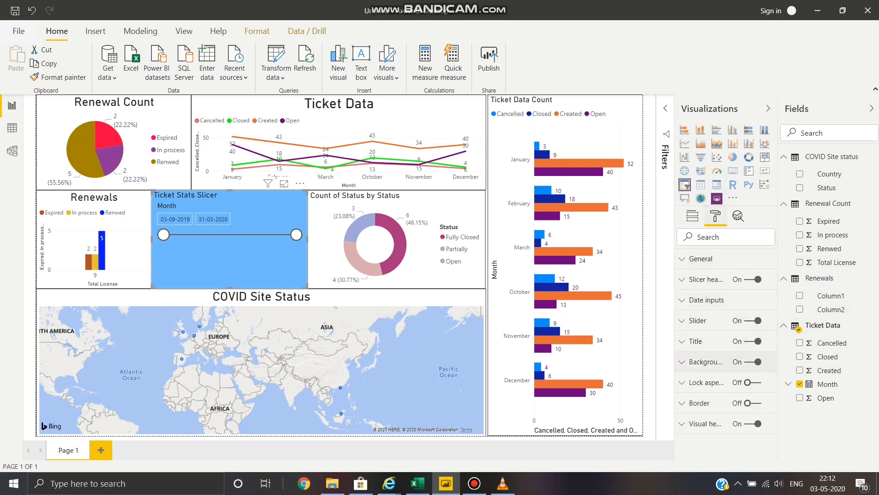
click(696, 340)
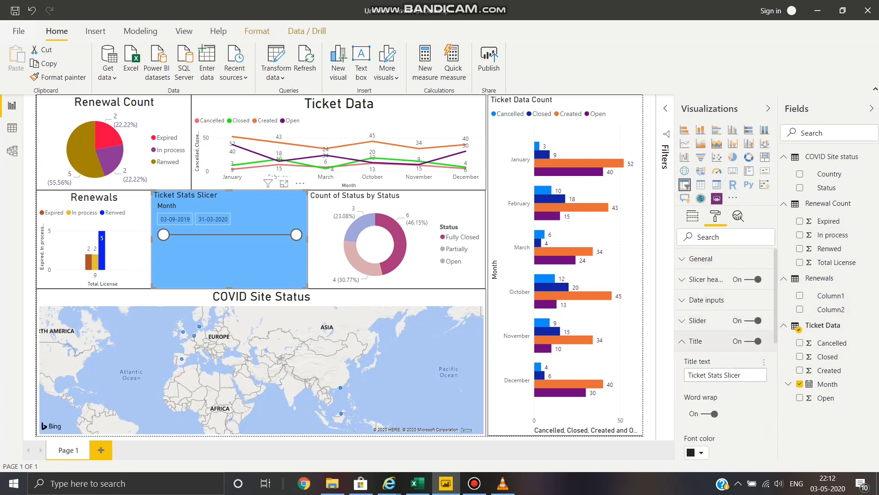
scroll(725, 348, down, 5)
scroll(725, 348, up, 5)
click(707, 300)
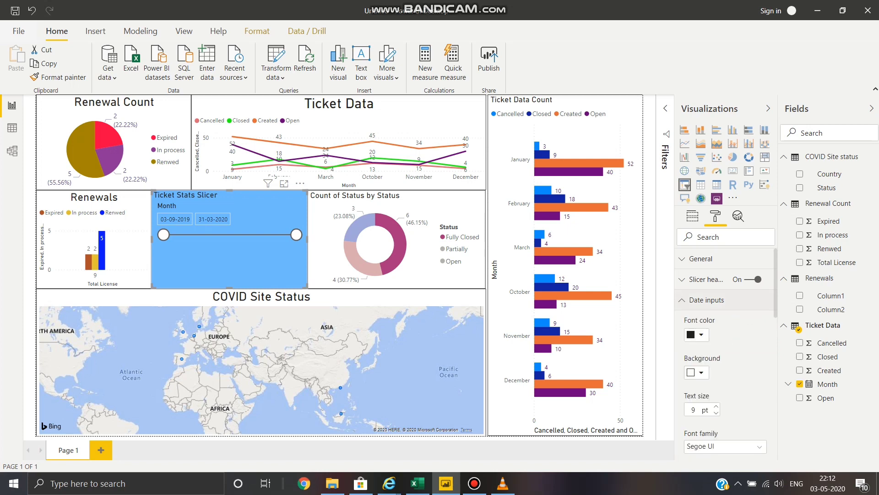
scroll(724, 348, down, 4)
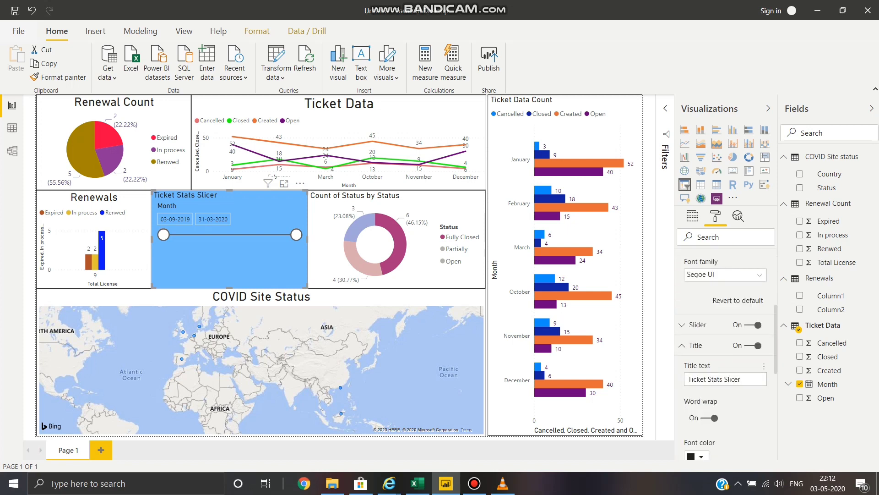
click(696, 345)
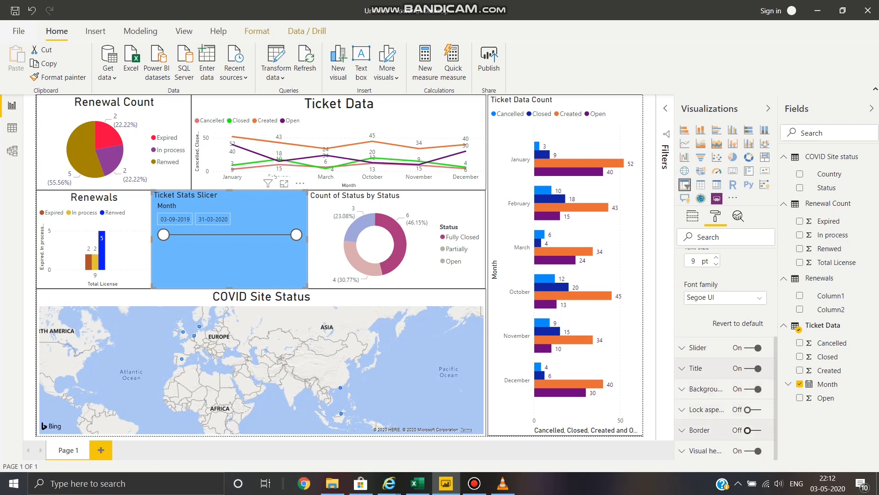
click(747, 430)
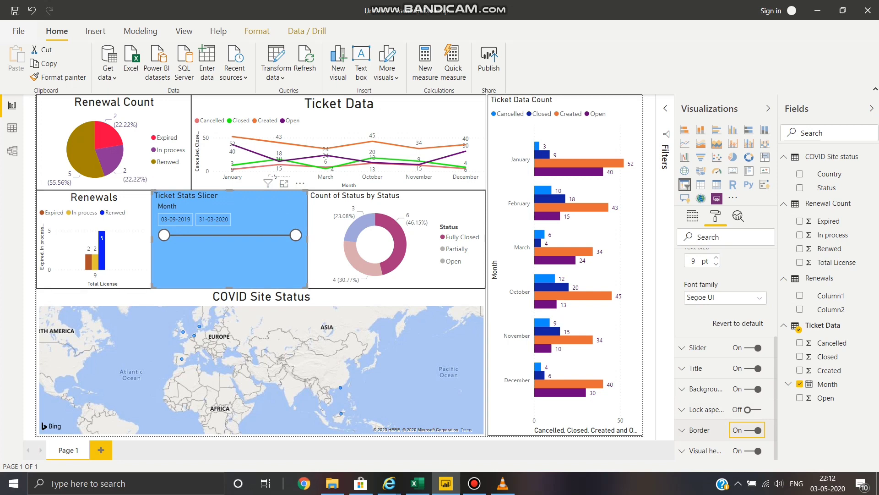
Step: Review the COVID Site Status map, the Renewals column chart and the Renewal Count pie chart, including both renewal charts' fields and format options
click(151, 352)
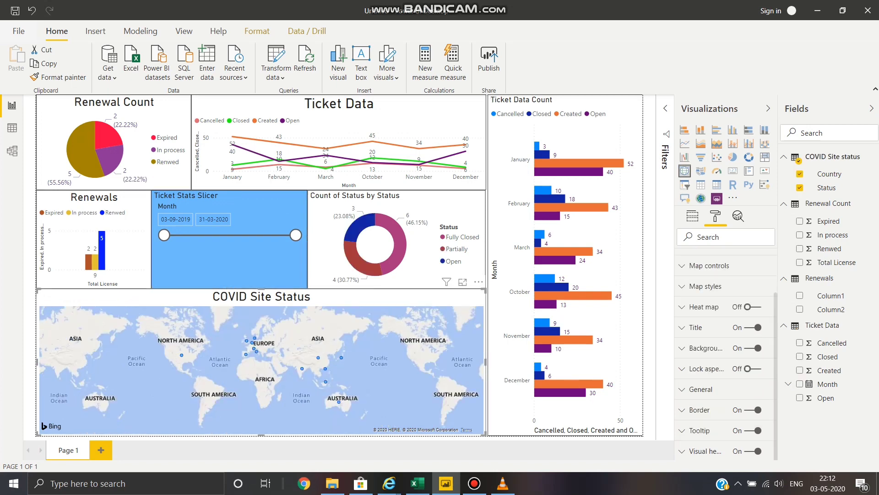
mouse_move(246, 340)
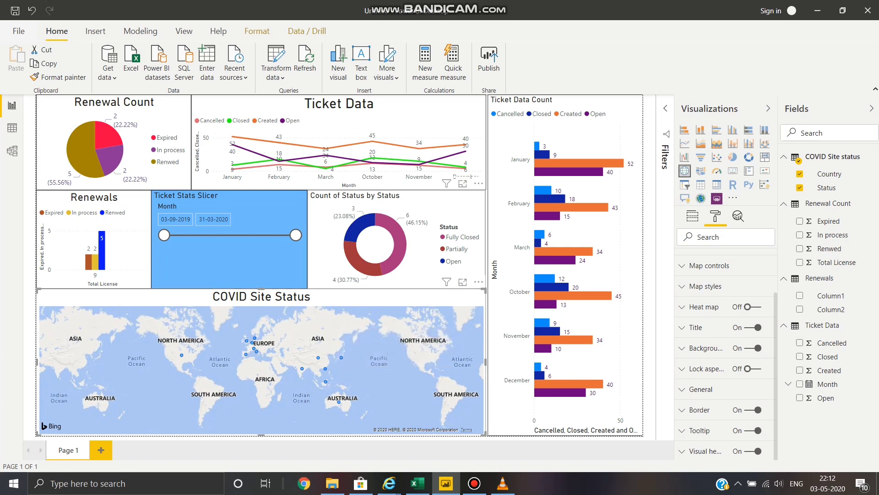
click(125, 234)
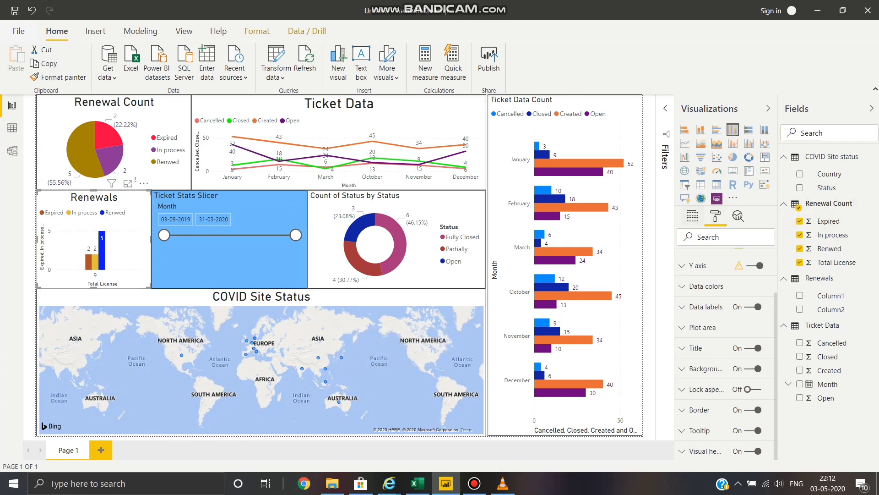
click(692, 216)
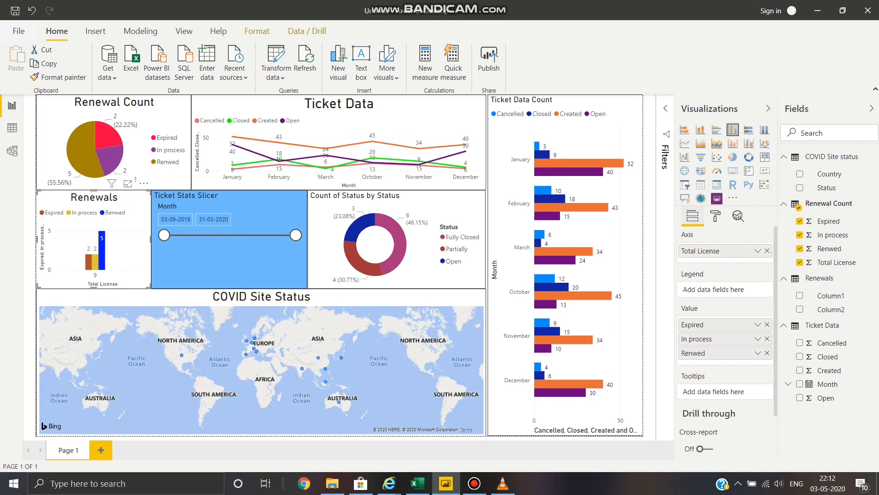
click(715, 216)
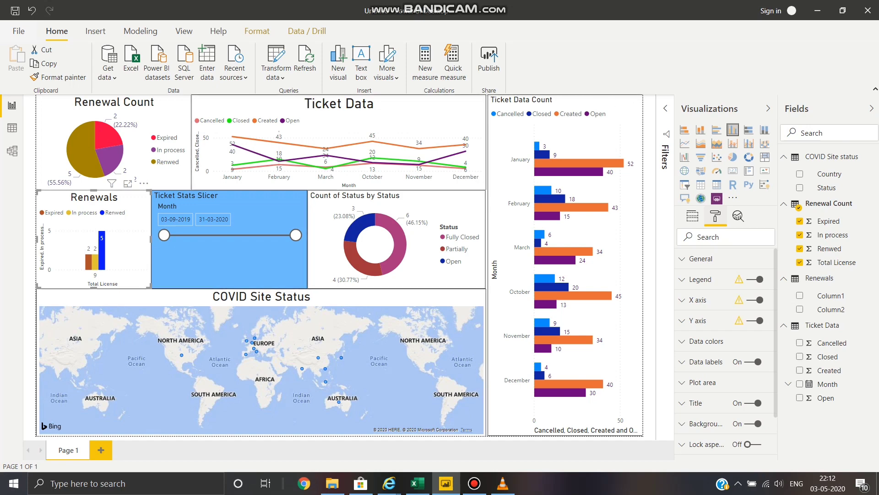
click(146, 172)
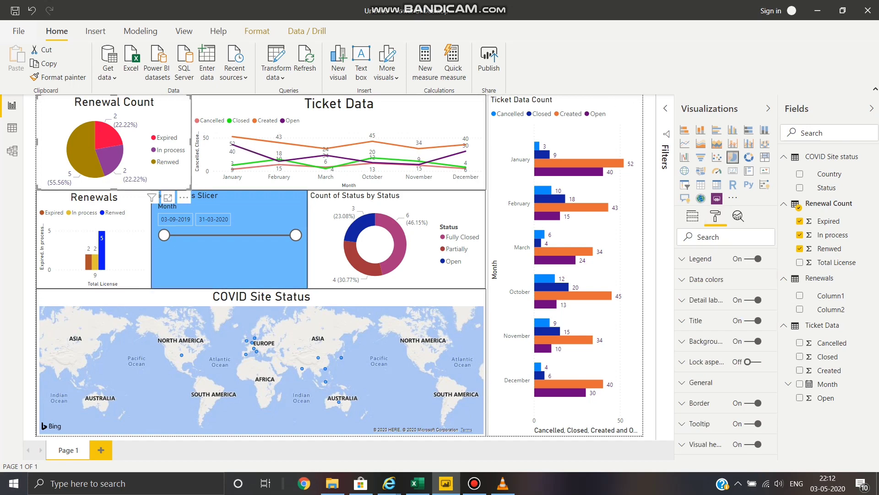
click(692, 215)
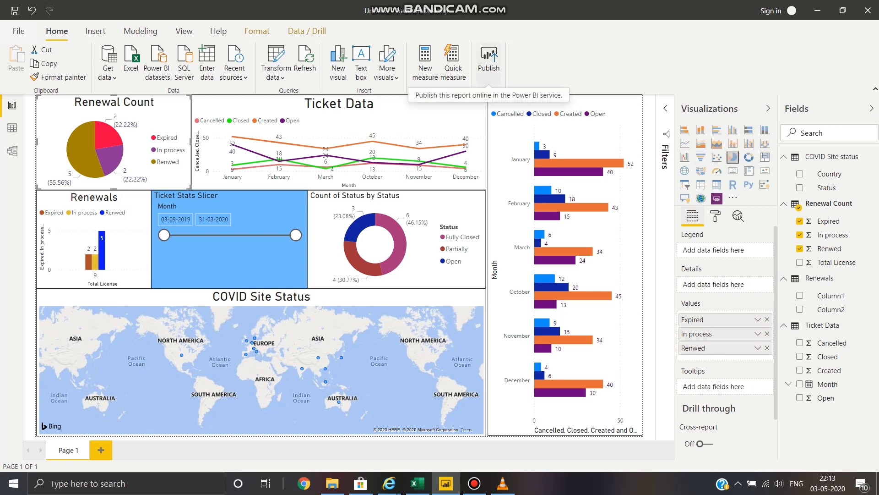
Step: Start publishing the report, saving it to the Desktop as a Power BI file named dashboard, and dismiss the sign-in request
click(488, 60)
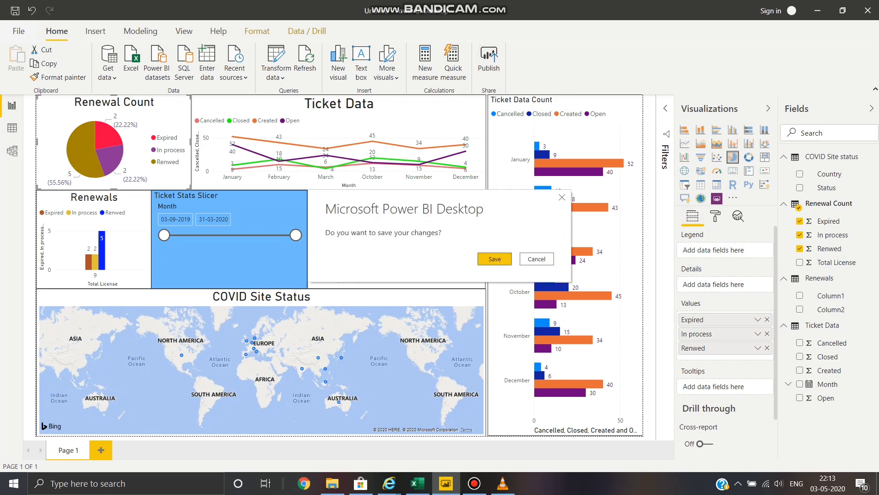
click(494, 258)
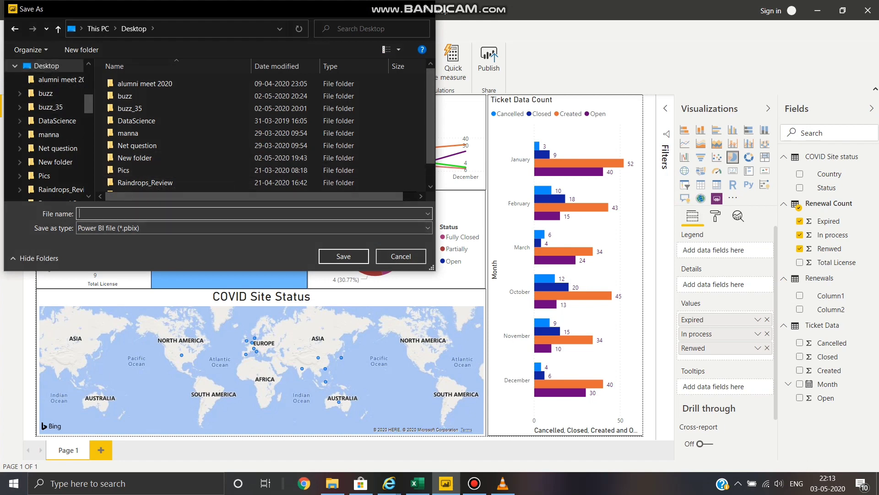
text(dashboard)
key(Return)
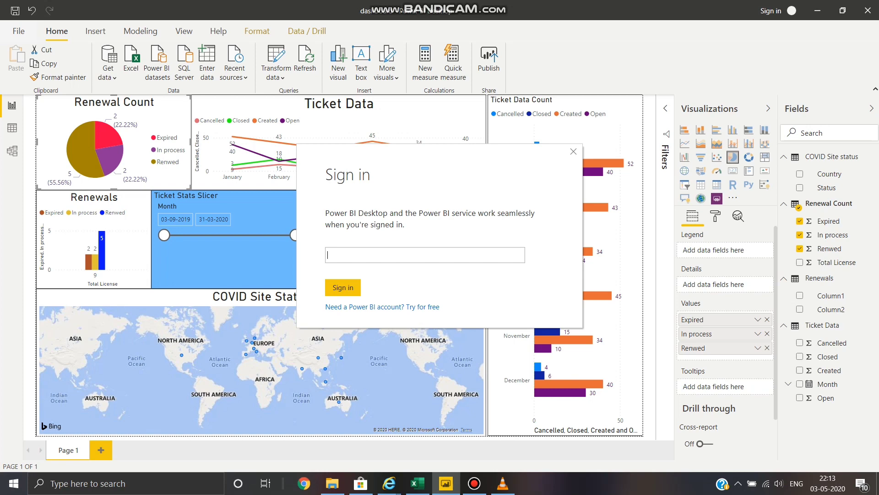
click(574, 151)
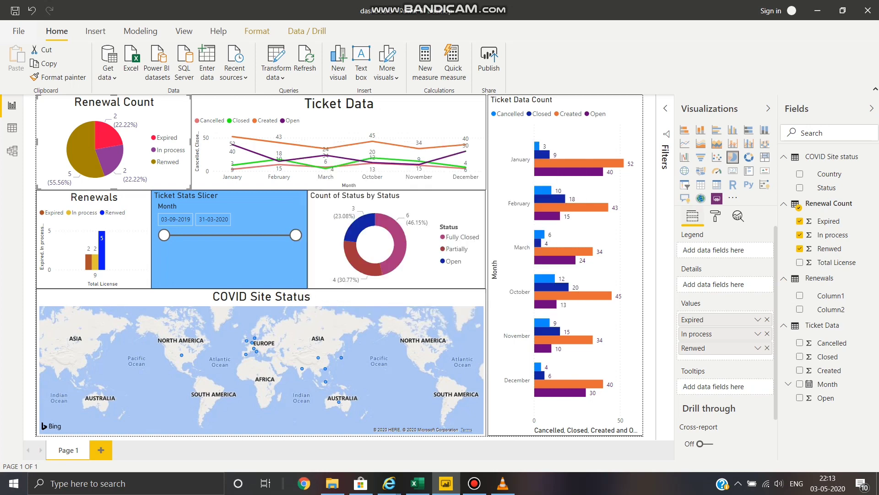